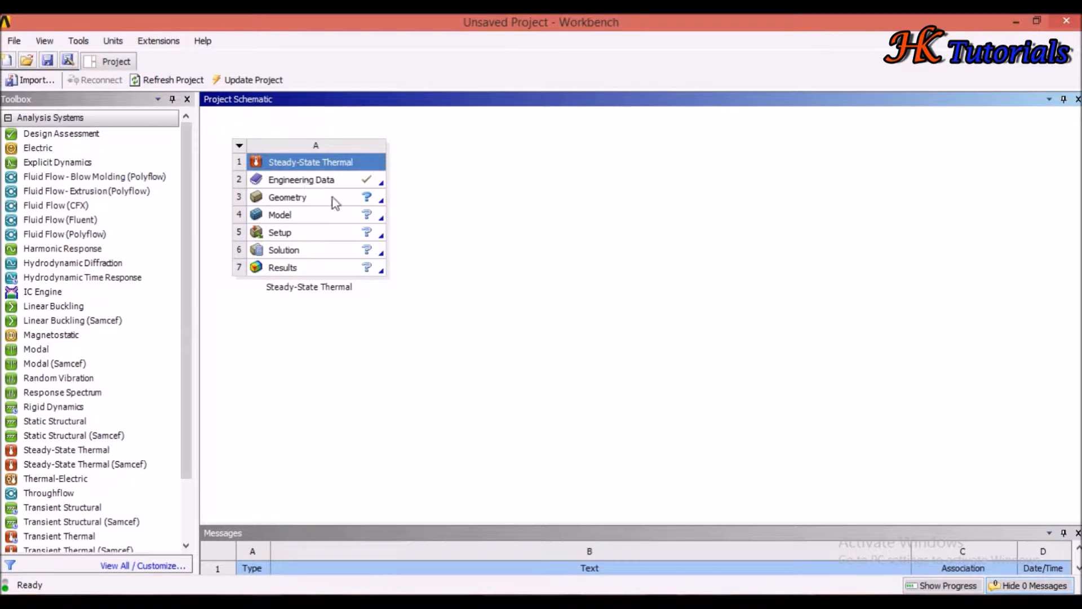
- Start a new geometry for the Steady-State Thermal system in DesignModeler
click(312, 198)
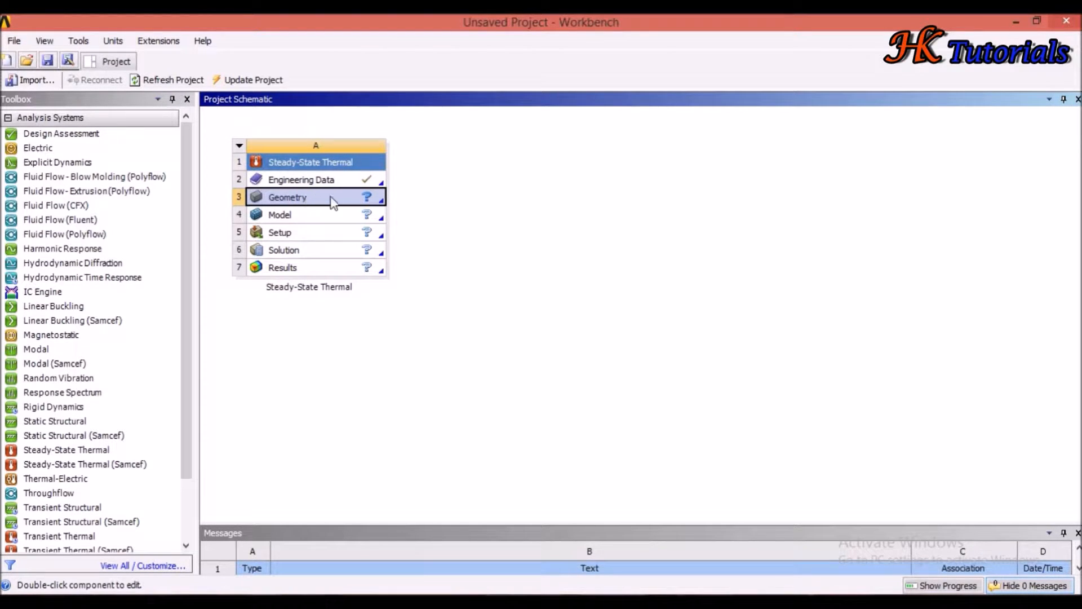
click(382, 202)
mouse_move(387, 229)
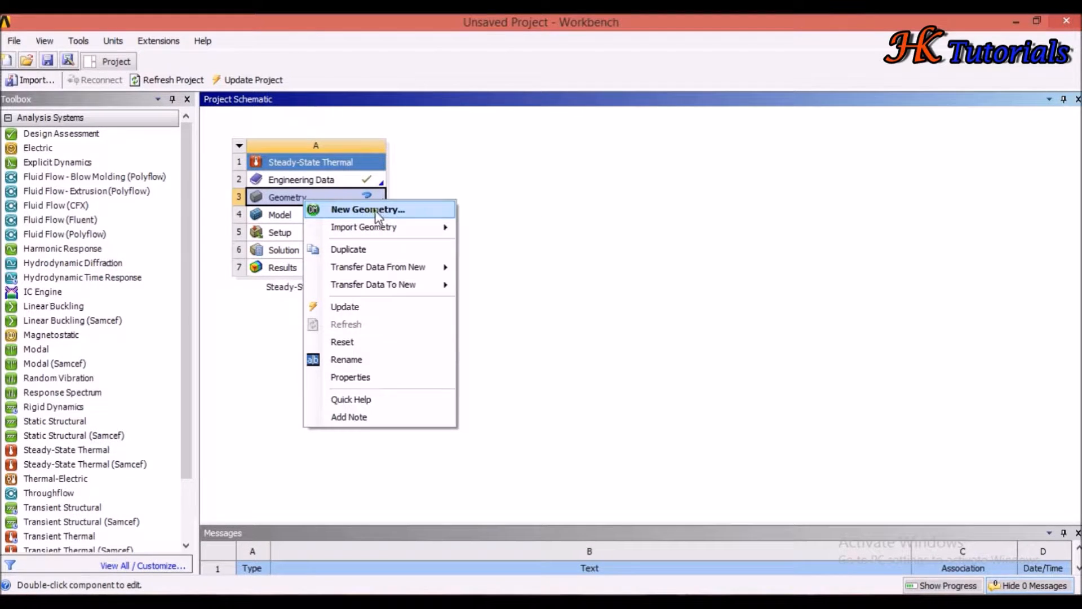
click(378, 211)
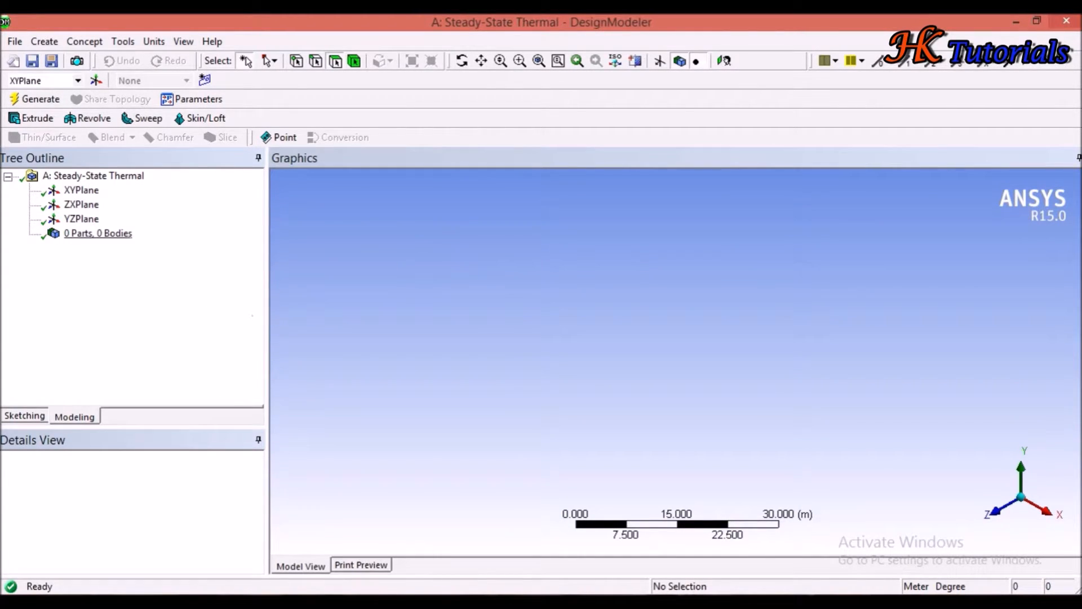
- Sketch a rectangle on the XY plane from the origin into the positive quadrant, about 23.1 m wide and 16.1 m high
click(83, 192)
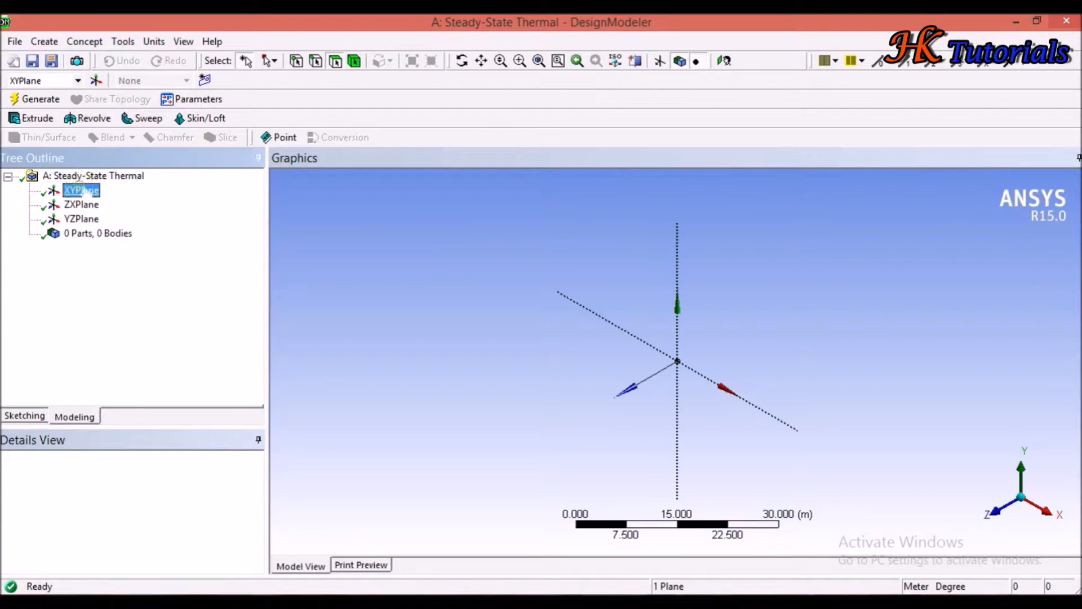
click(35, 416)
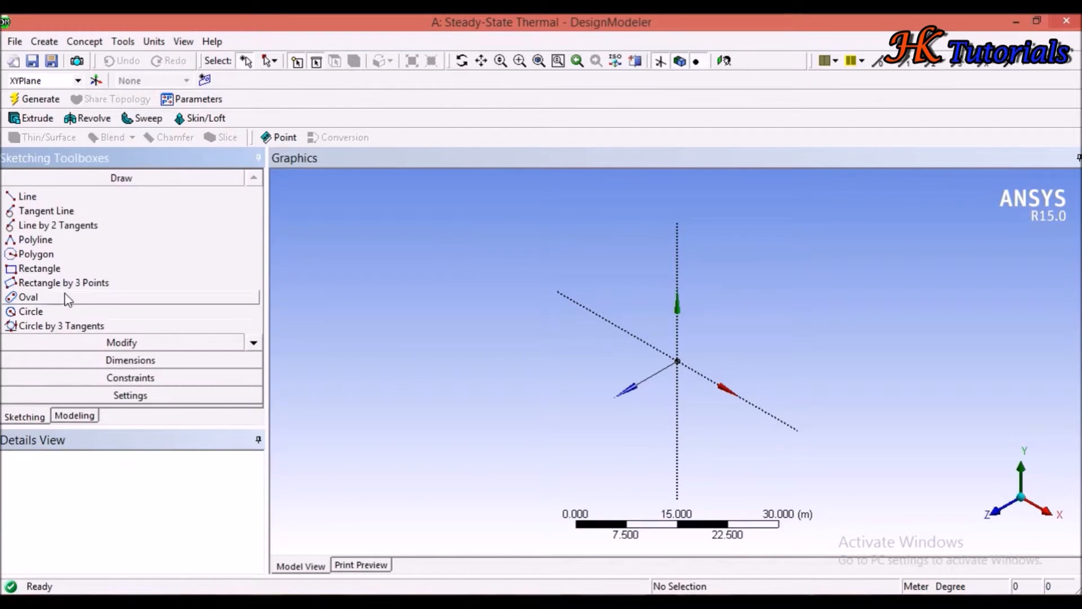
click(39, 269)
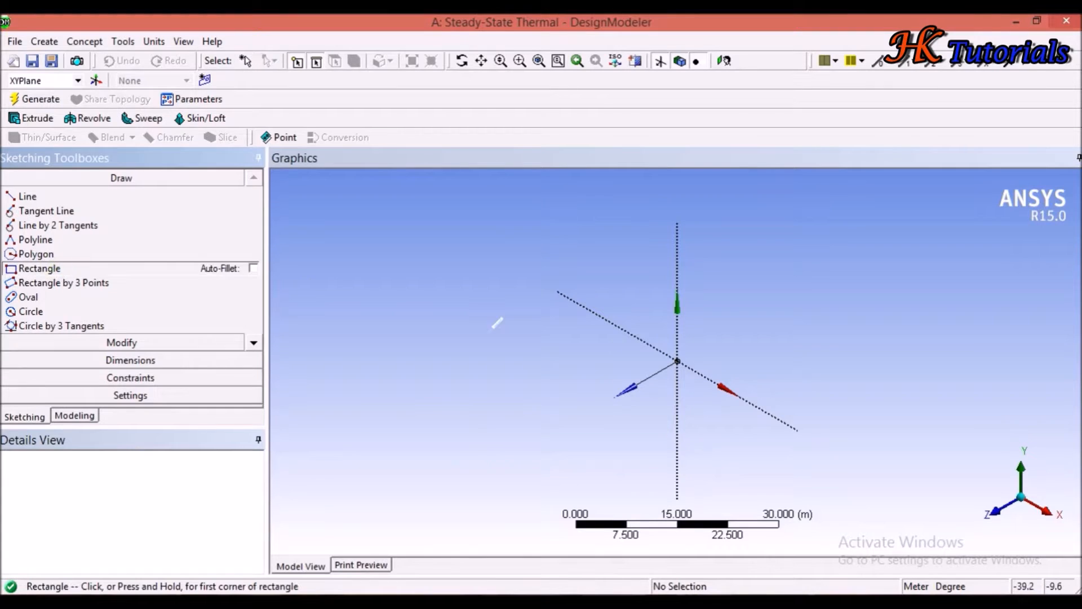
click(726, 59)
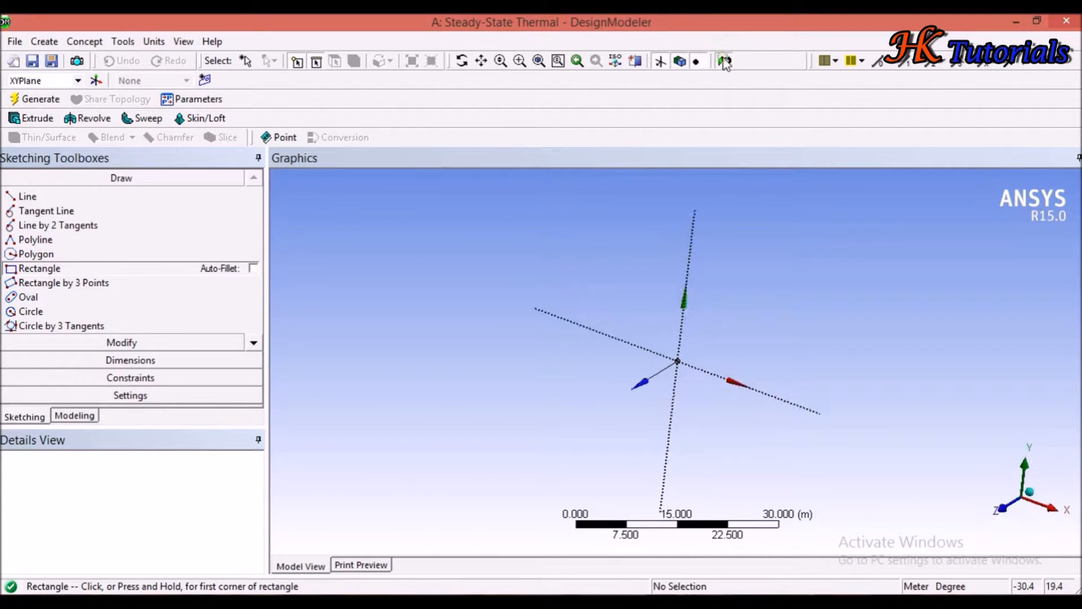
click(679, 361)
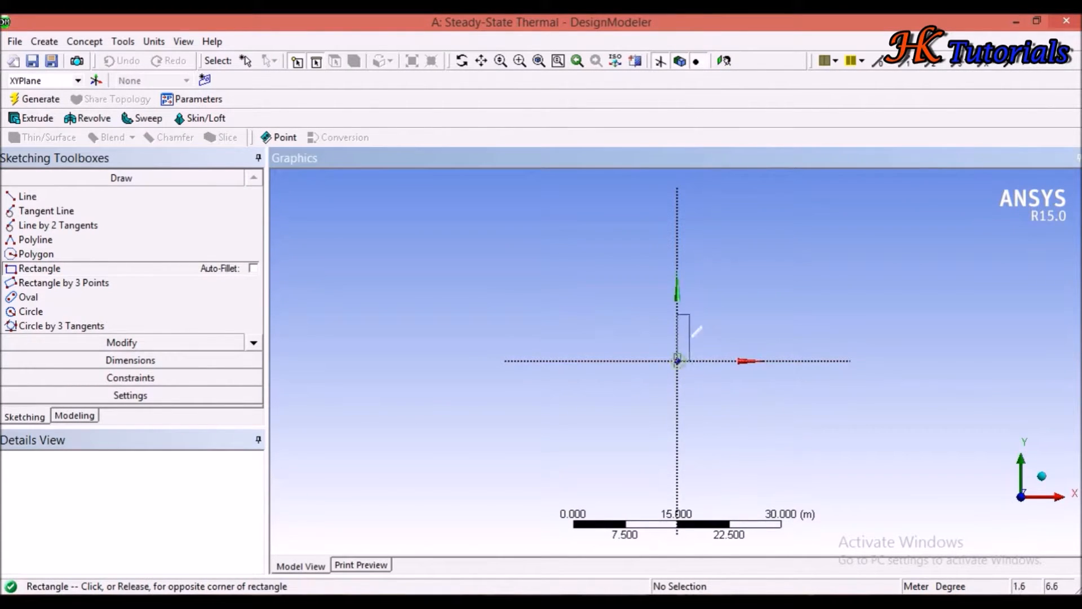
click(838, 249)
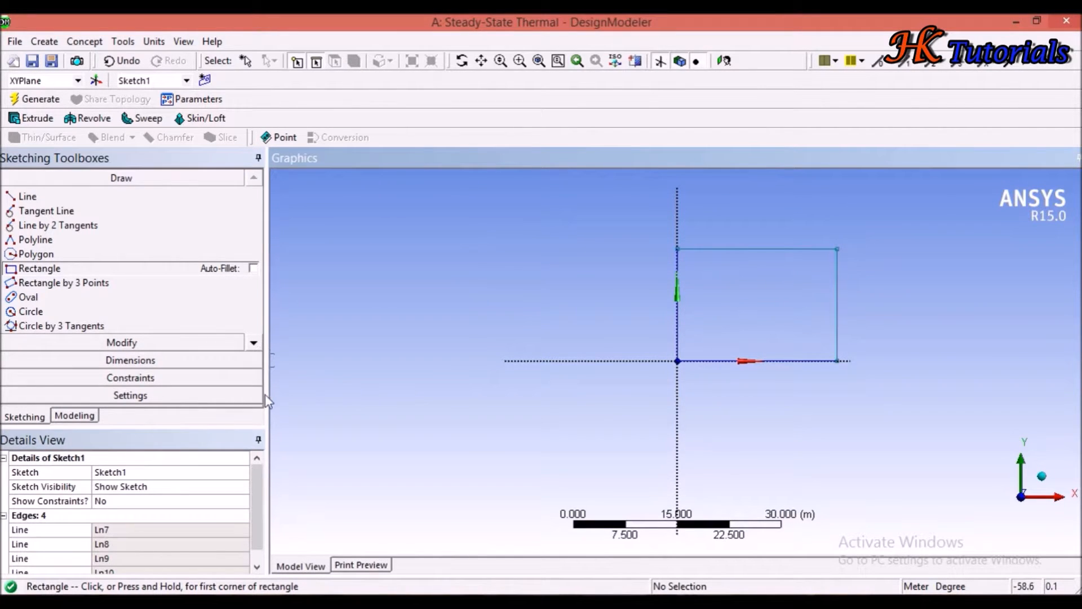
- Add General dimensions to the rectangle's upper horizontal edge and its vertical edge away from the origin
mouse_move(256, 476)
mouse_down()
mouse_move(253, 500)
mouse_move(258, 484)
mouse_up()
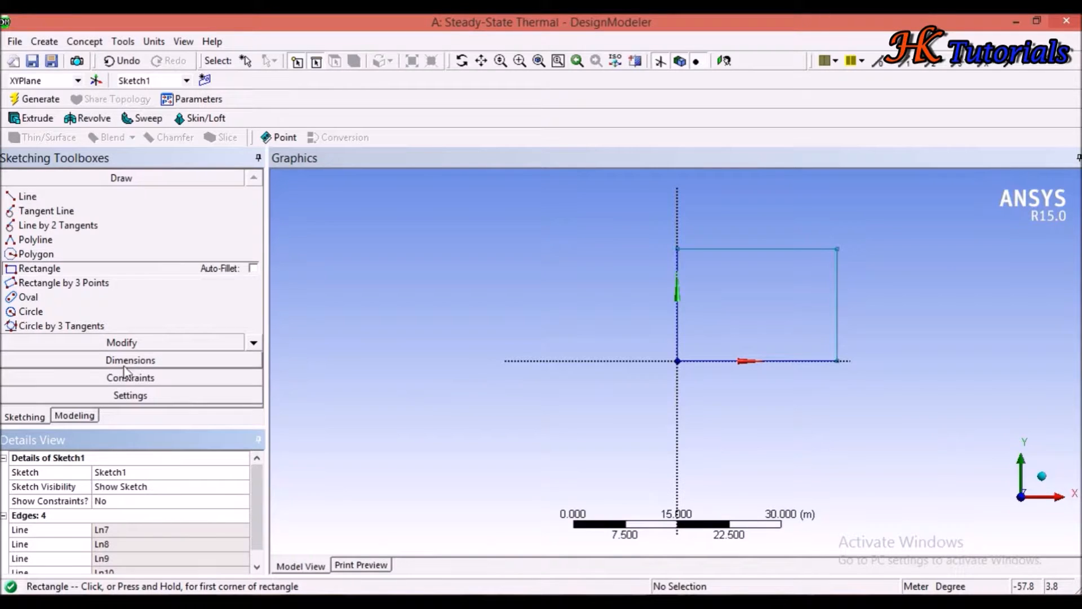
click(149, 361)
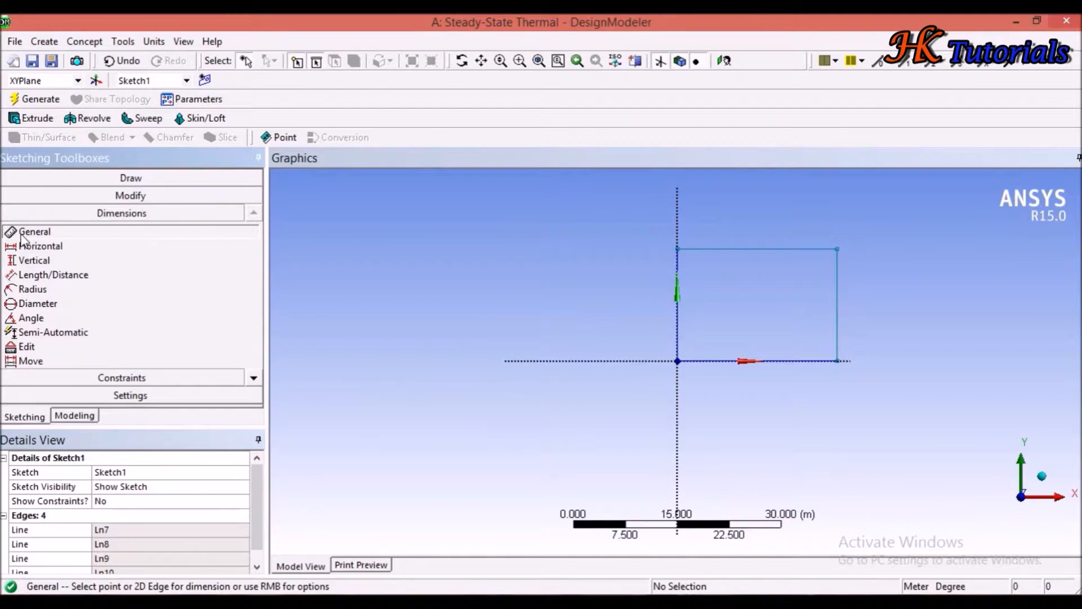
click(762, 248)
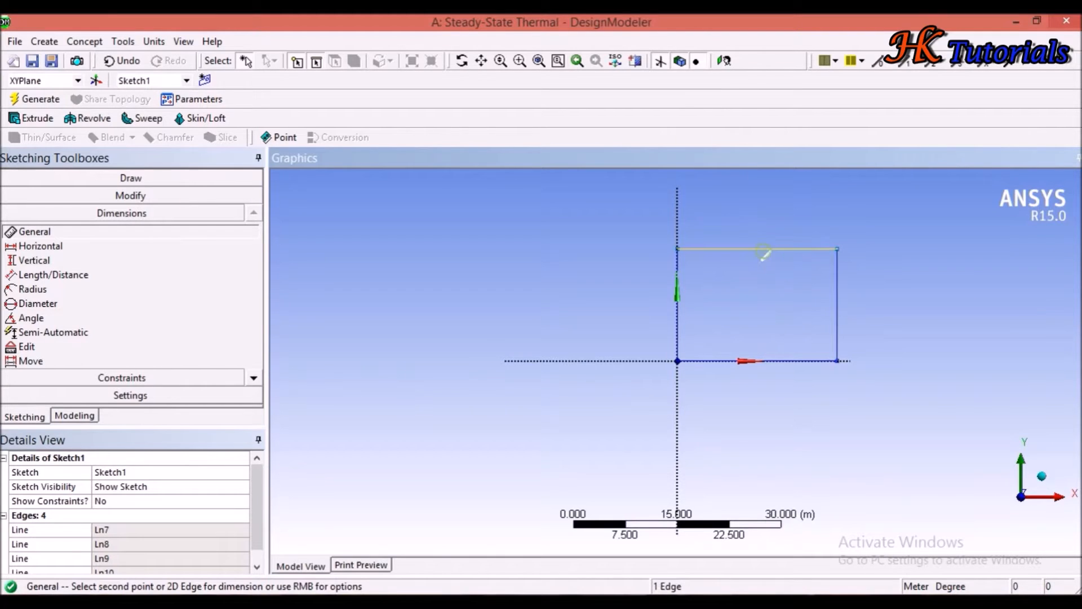
click(764, 232)
click(838, 333)
click(873, 322)
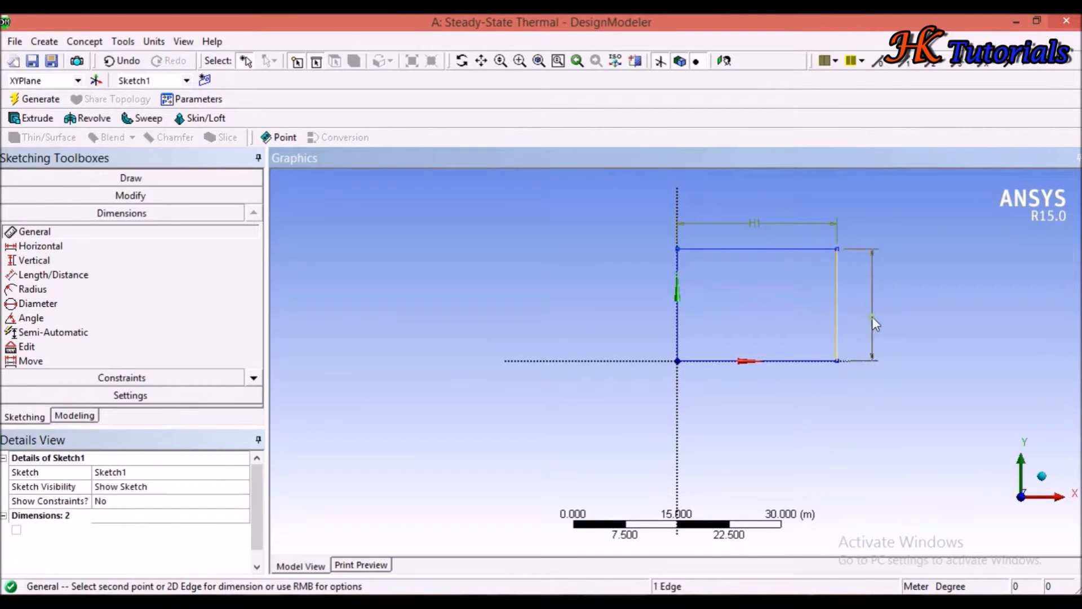
- Set the rectangle's vertical dimension V2 to 1 m
mouse_move(261, 494)
mouse_down()
mouse_move(273, 528)
mouse_move(267, 499)
mouse_up()
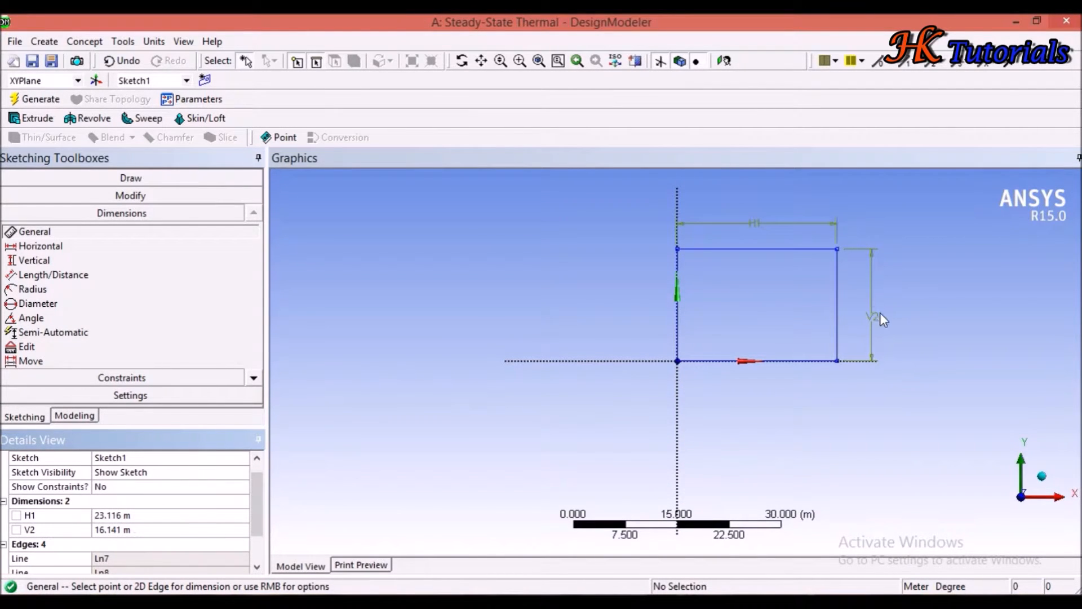
click(145, 530)
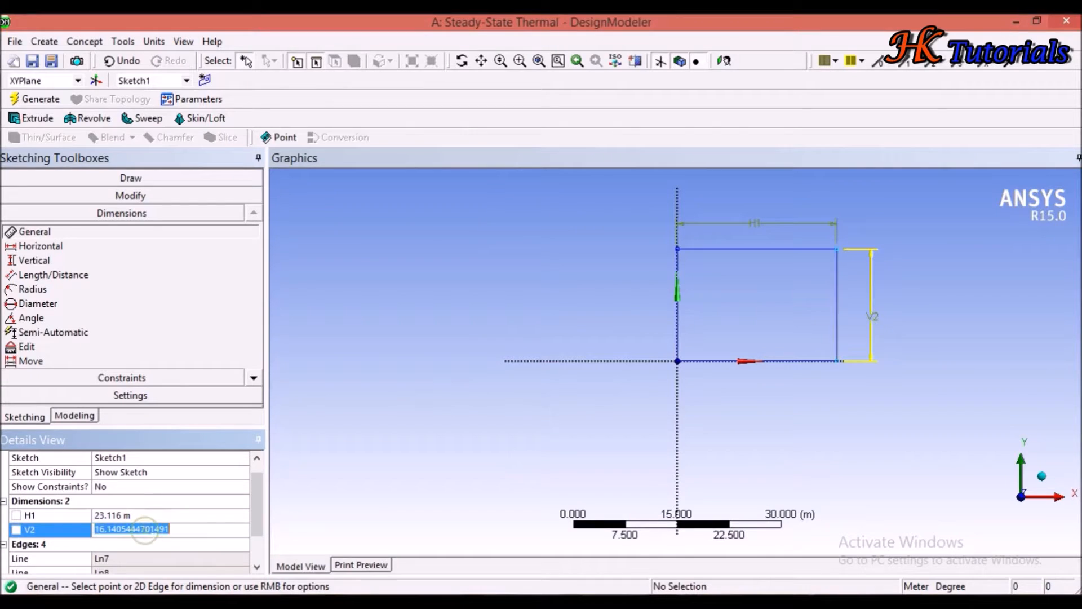
text(1)
key(Return)
- Set the rectangle's horizontal dimension H1 to 10 m
click(133, 515)
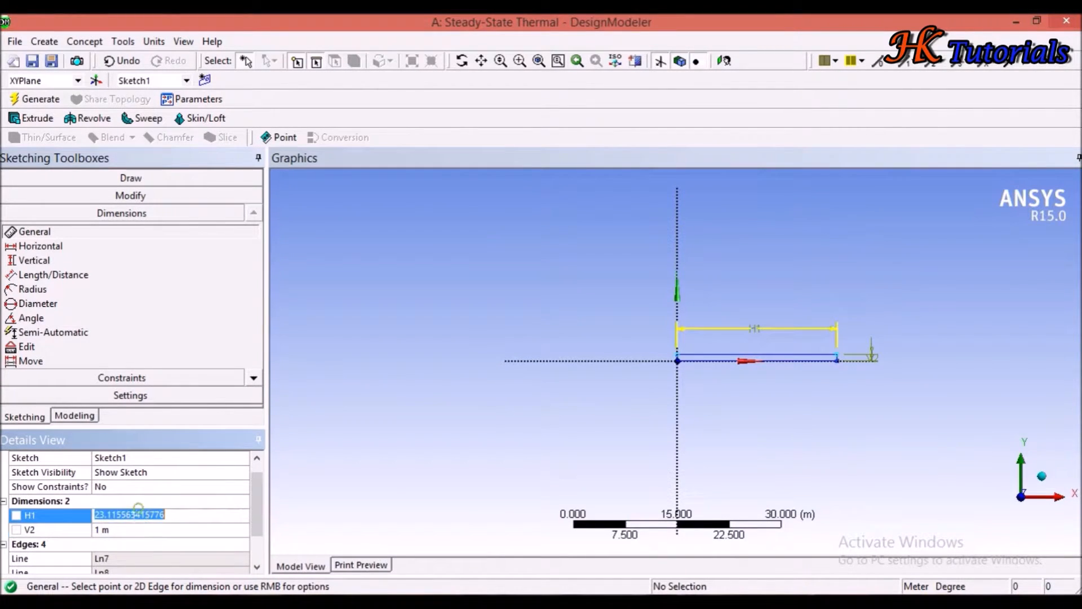
text(10)
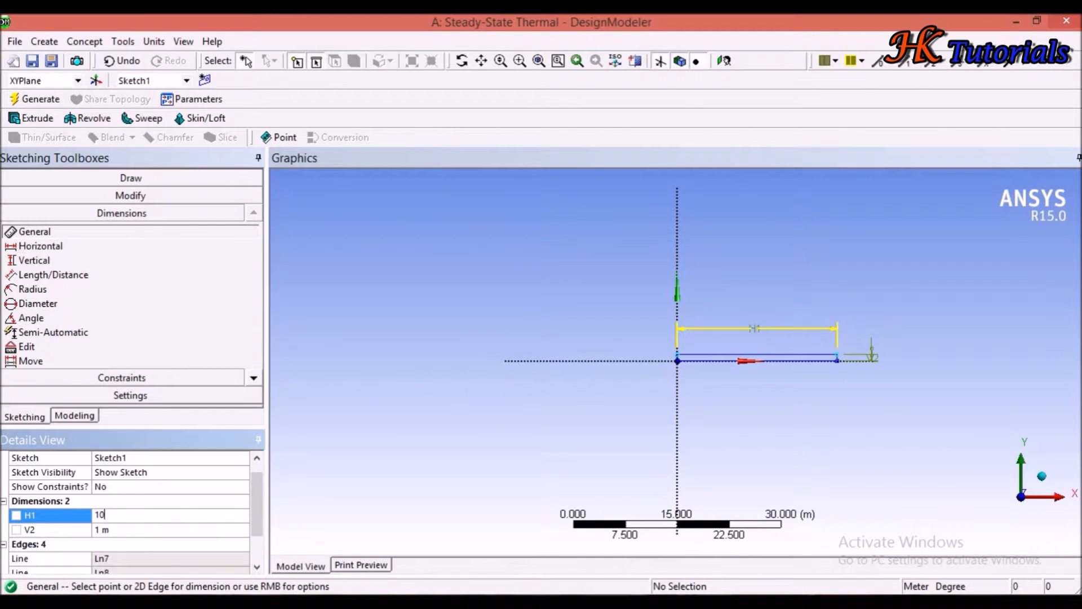
key(Return)
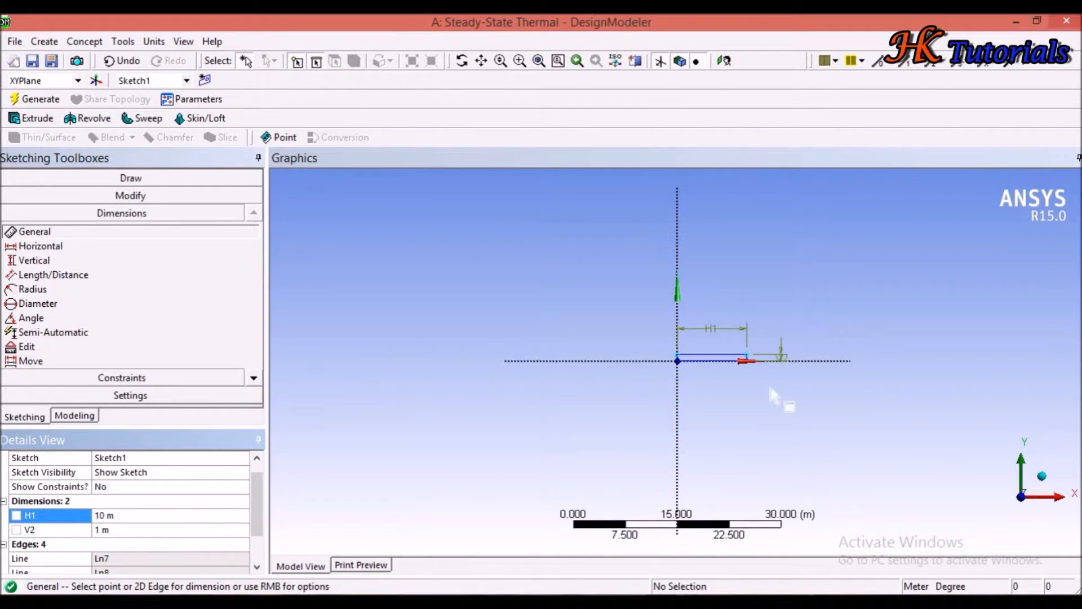
- Set the rectangle's horizontal dimension H1 to 0.5 m
click(114, 517)
text(0.5)
key(Return)
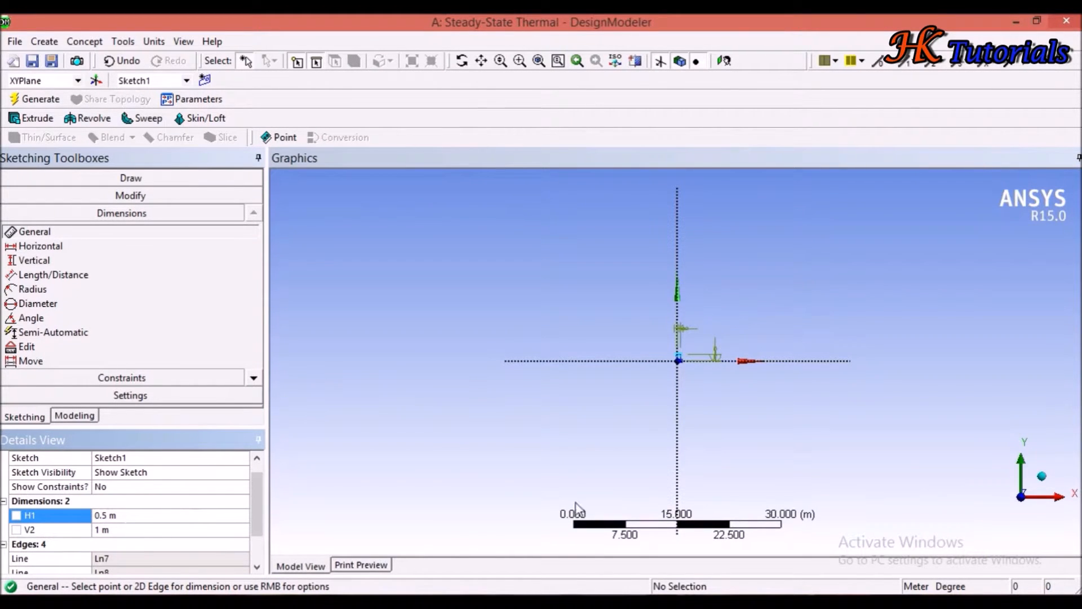
scroll(684, 360, up, 6)
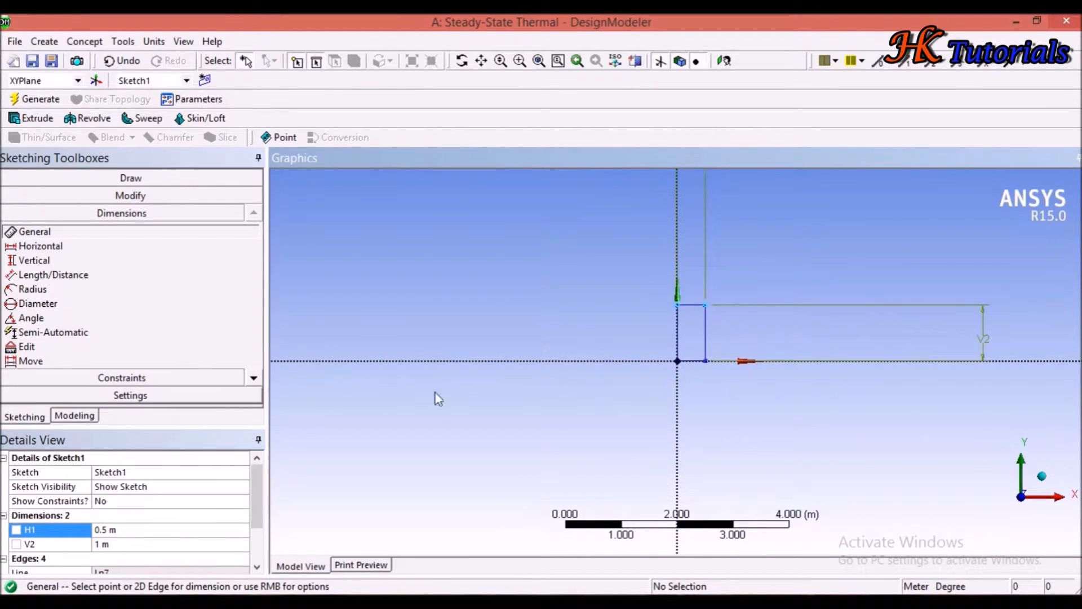
- Start an Extrude feature and assign the rectangle sketch, Sketch1, as its geometry
click(71, 419)
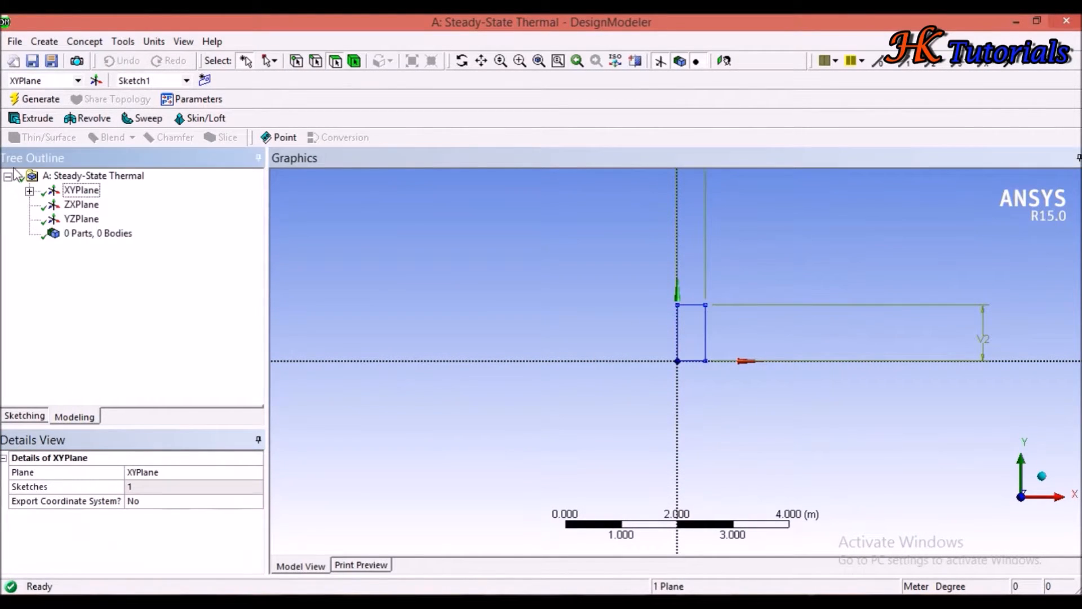
click(35, 118)
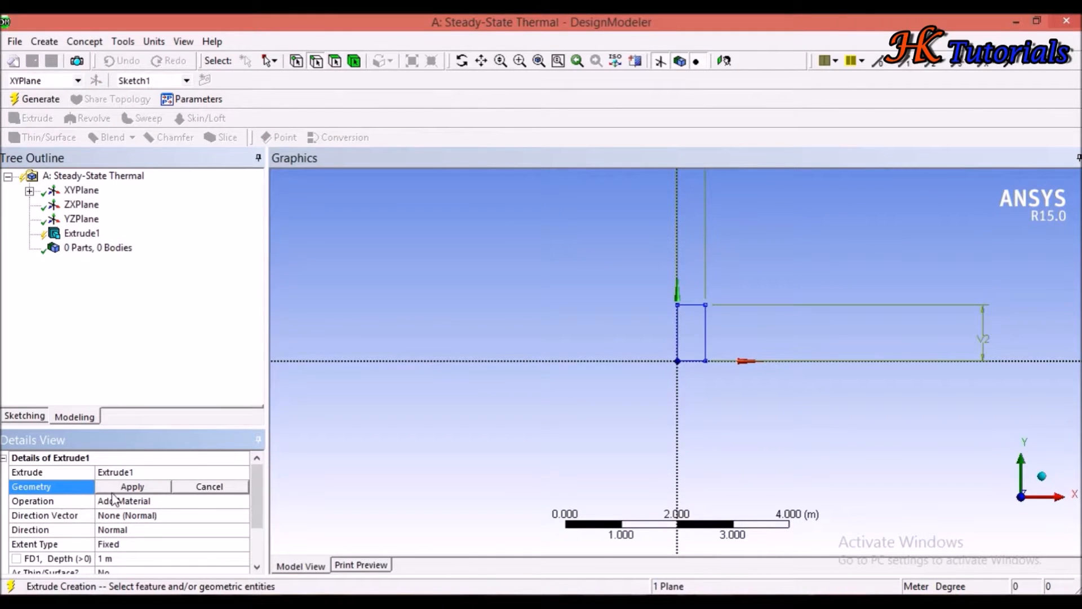
click(136, 488)
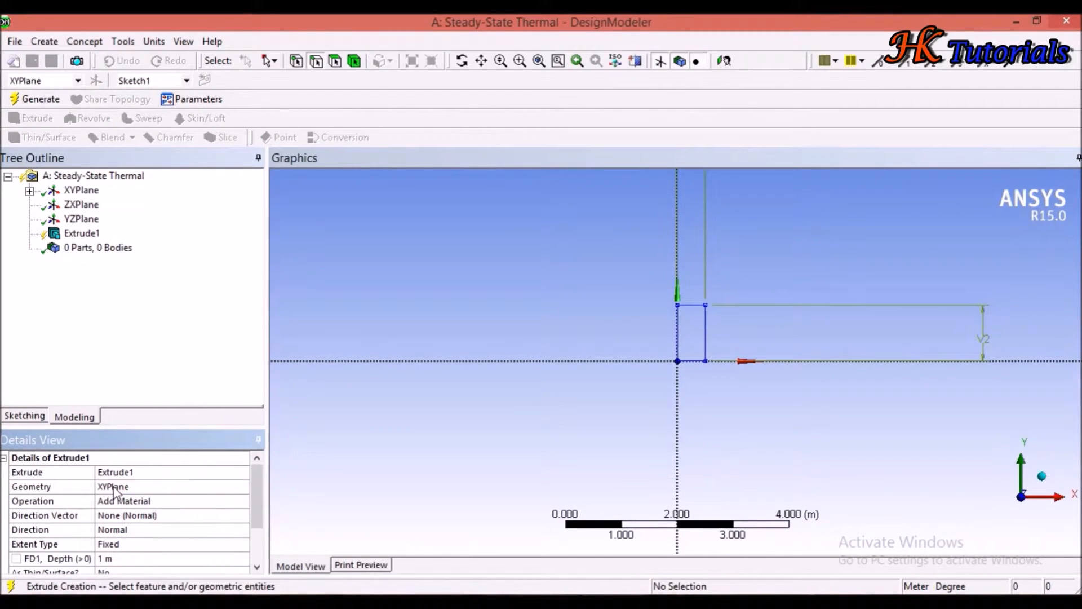
click(116, 487)
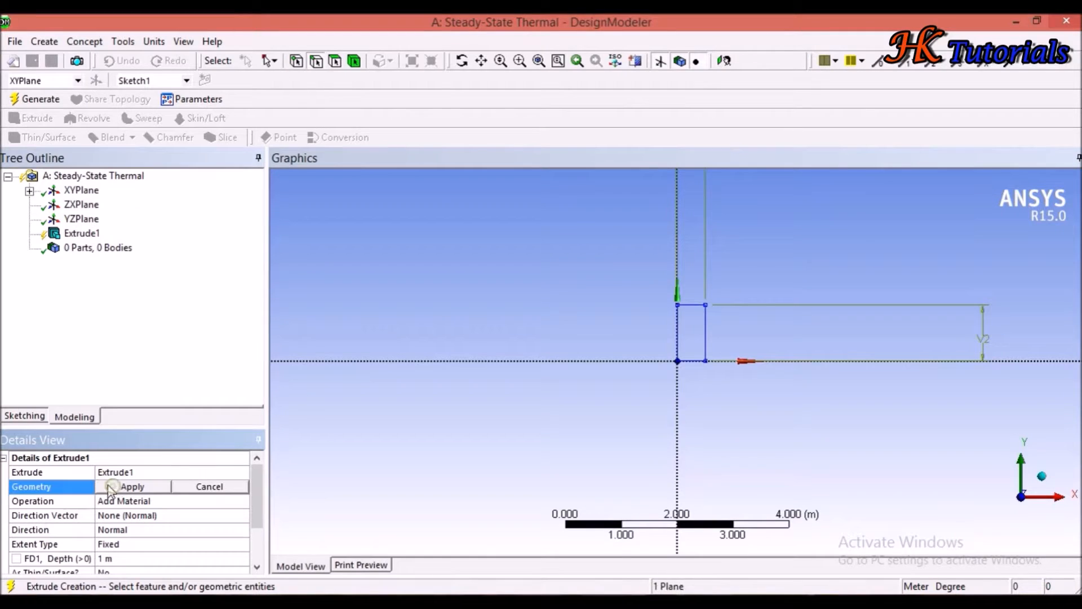
click(706, 349)
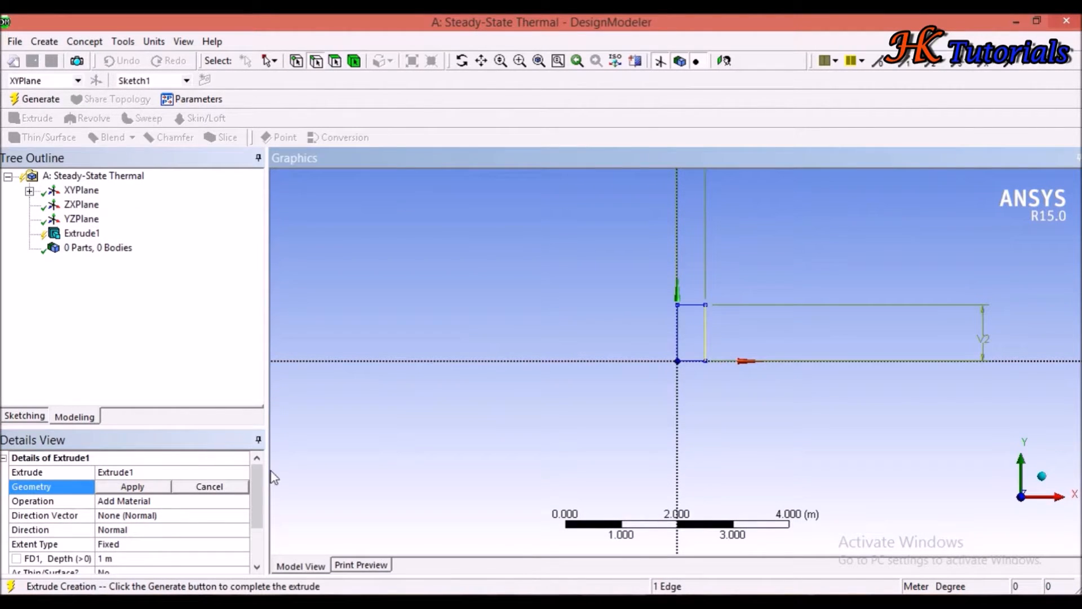
click(133, 487)
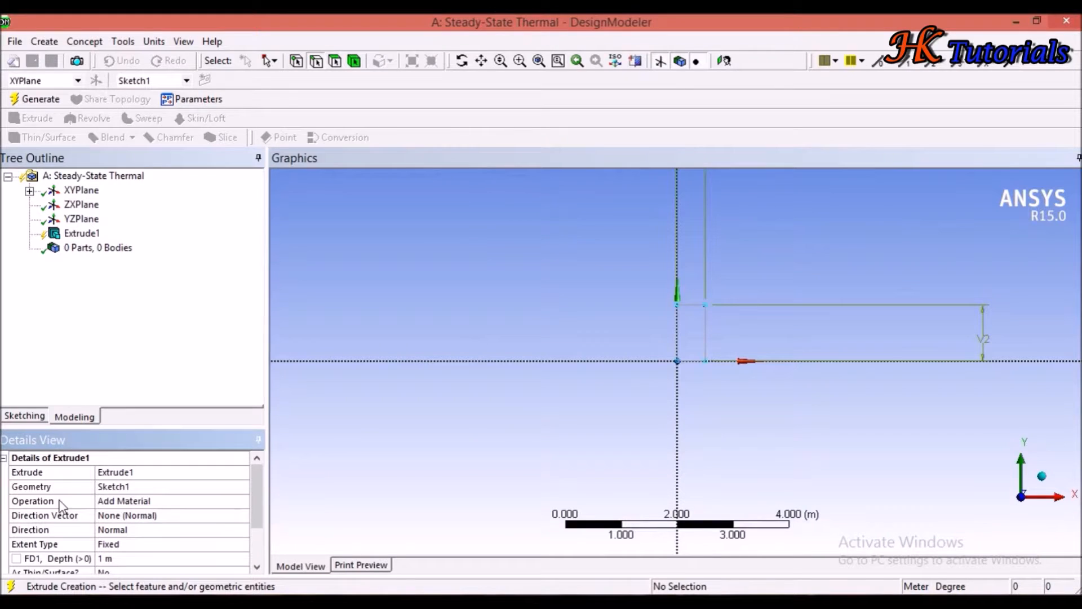
- Set the extrusion depth to 10 m and generate the solid bar
drag(261, 495, 261, 528)
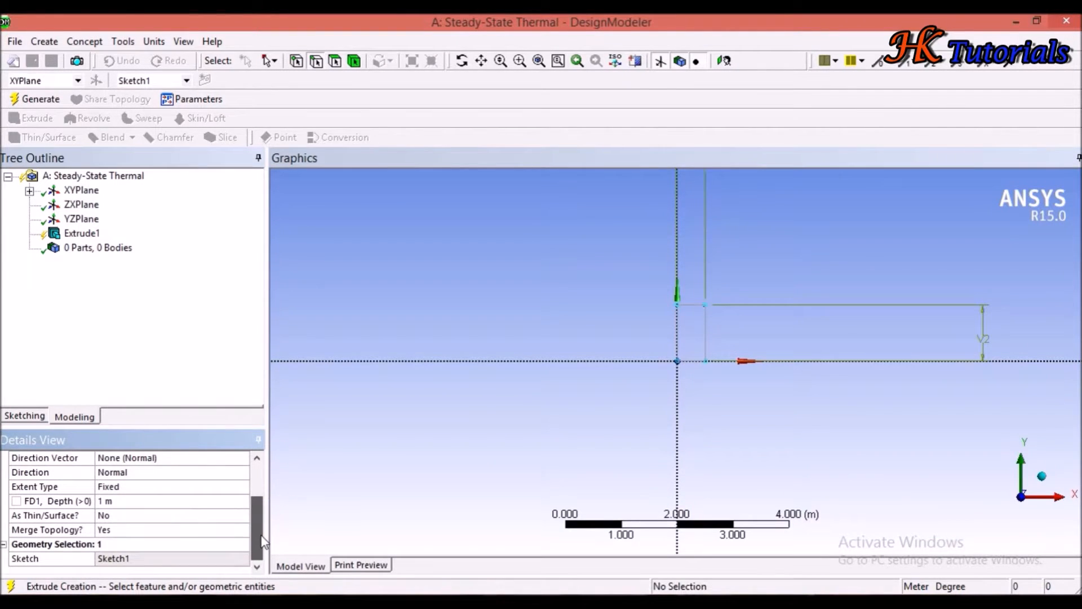
click(109, 501)
text(10)
key(Return)
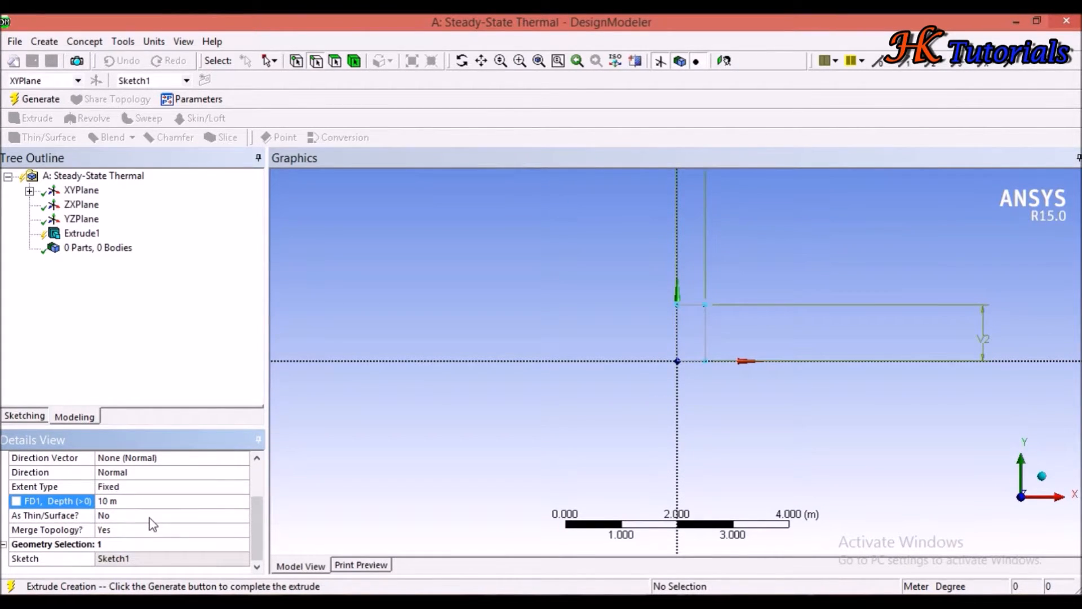
click(41, 102)
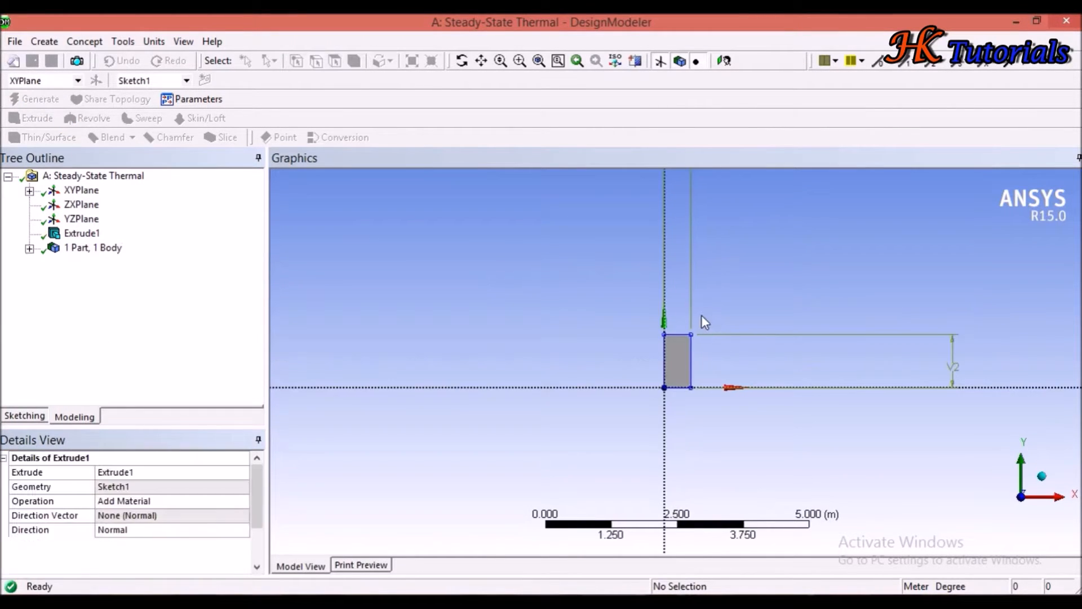
mouse_move(710, 327)
middle_down()
mouse_move(623, 291)
mouse_move(972, 307)
mouse_move(947, 291)
middle_up()
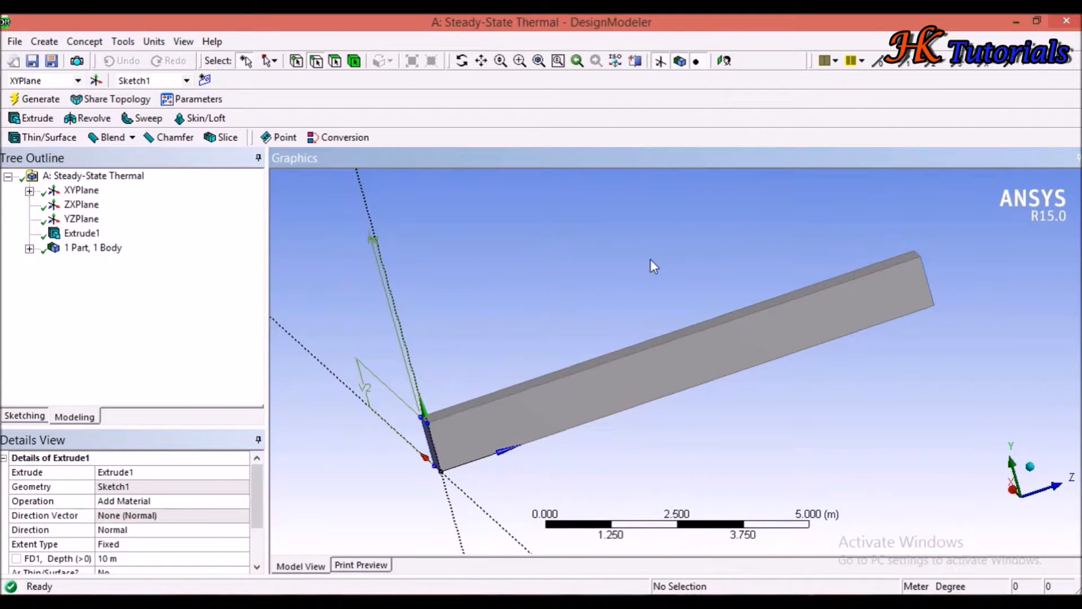
- Close DesignModeler and open the Steady-State Thermal system's model in Mechanical
click(1062, 24)
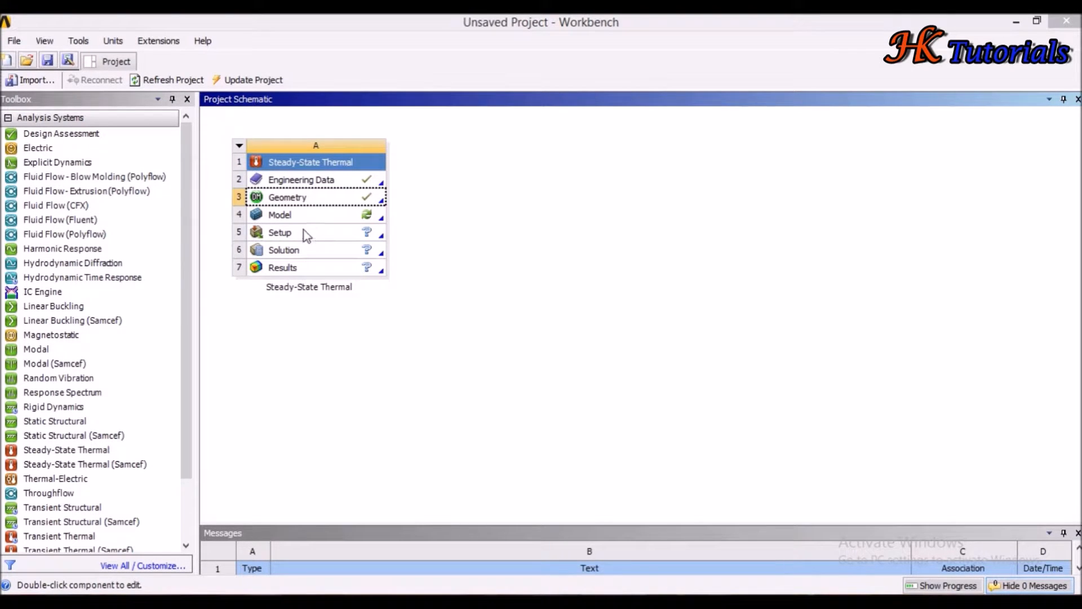
click(292, 215)
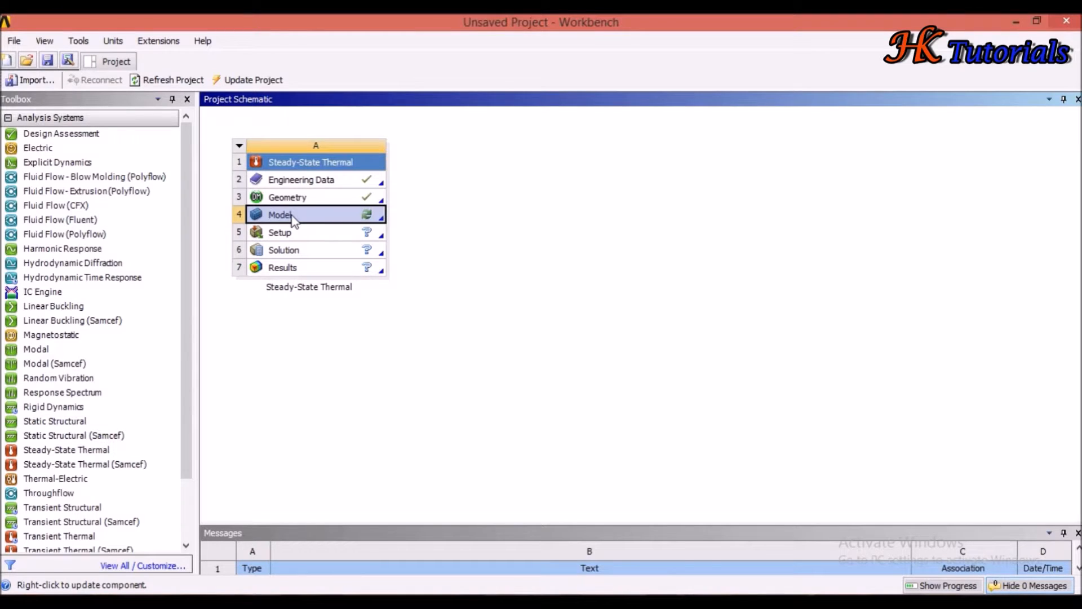
double_click(292, 217)
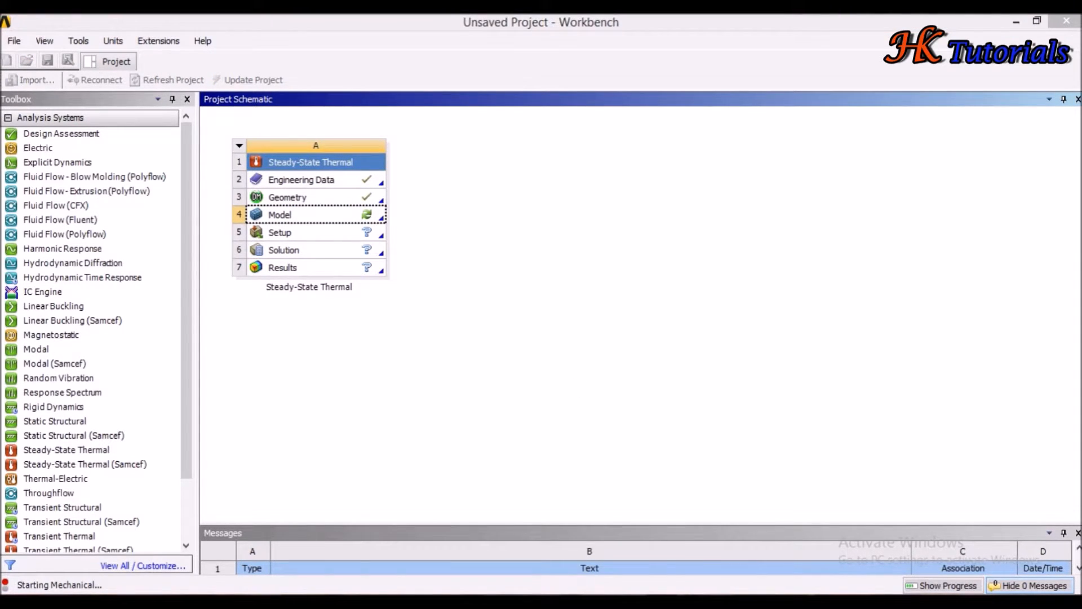
click(584, 601)
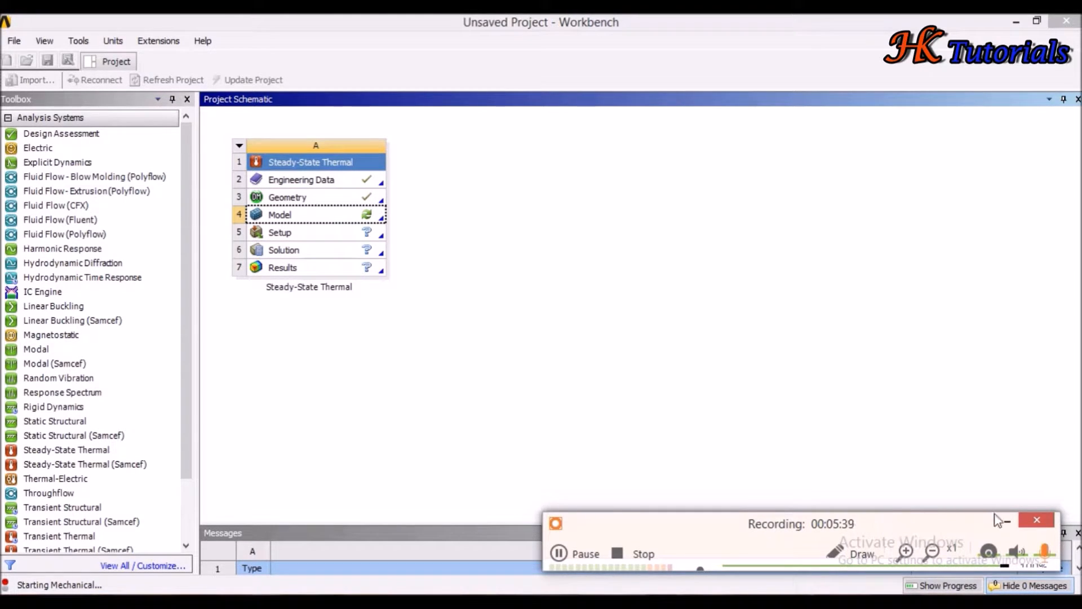
click(1011, 521)
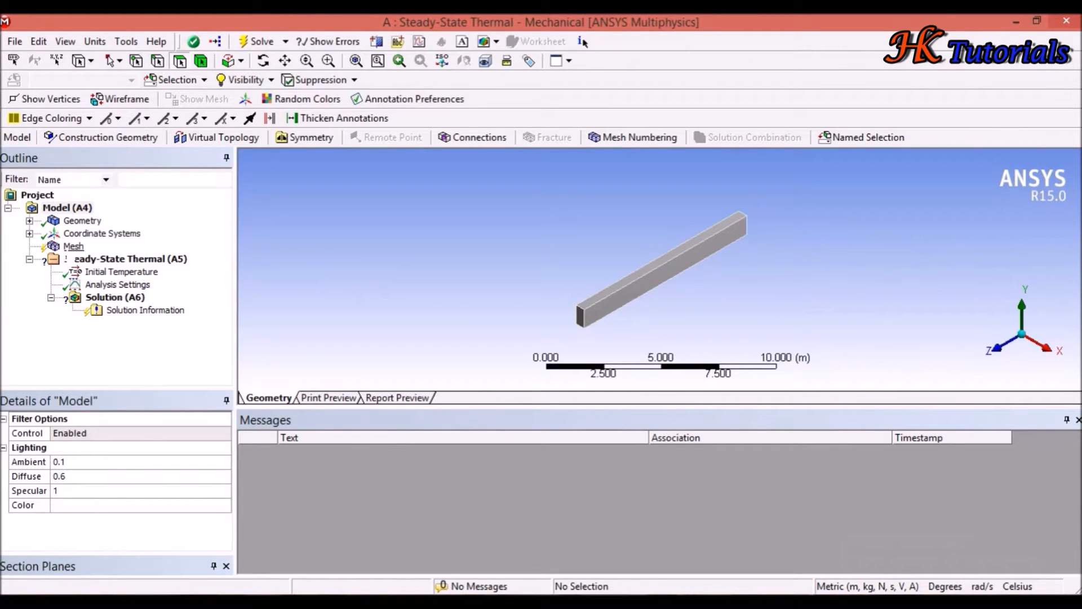
- Set the mesh relevance to 100
click(74, 247)
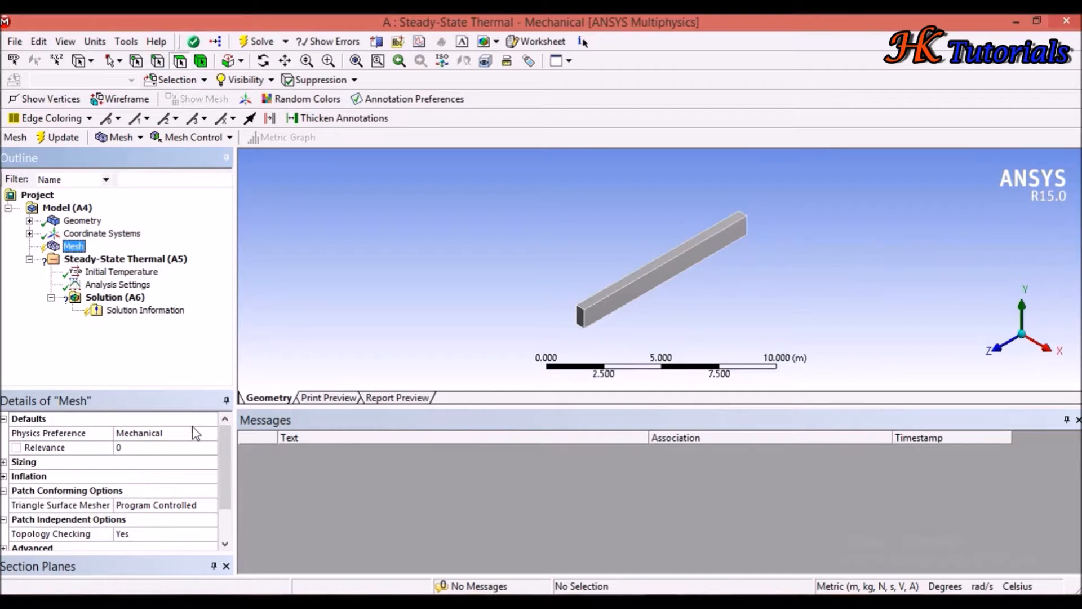
mouse_move(223, 476)
mouse_down()
mouse_move(223, 488)
mouse_move(222, 473)
mouse_up()
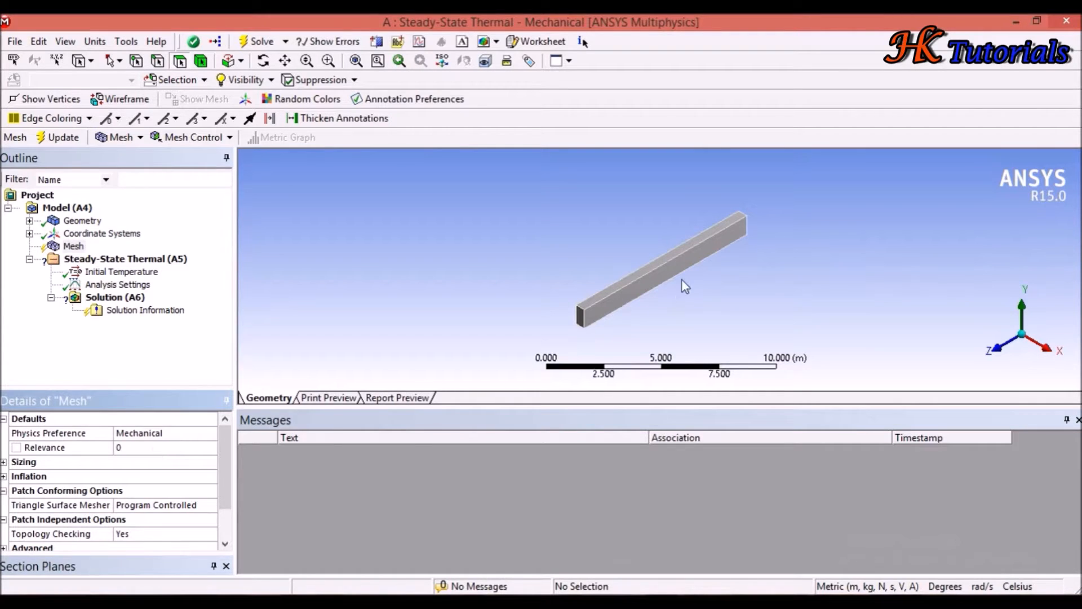
middle_drag(675, 280, 658, 272)
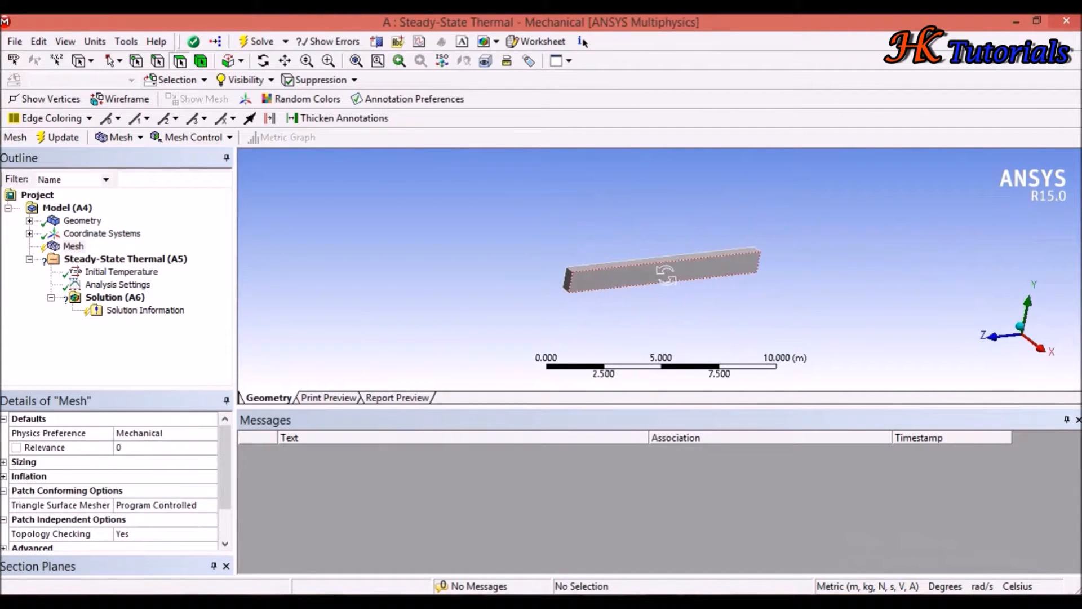
click(135, 446)
drag(180, 449, 210, 458)
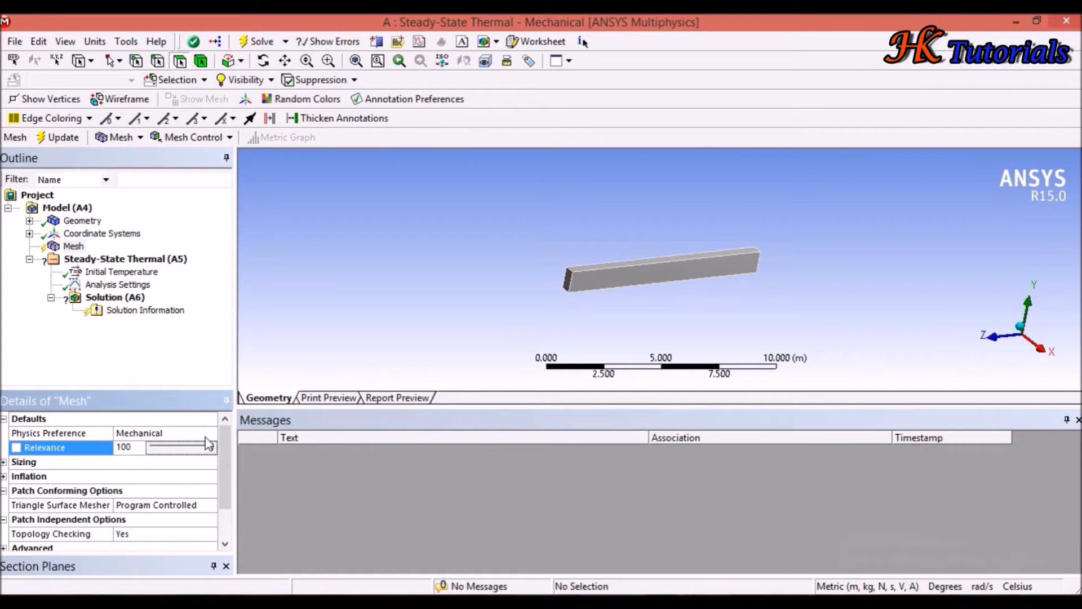
- Set the Relevance Center in the mesh sizing settings to Medium
click(4, 474)
click(5, 462)
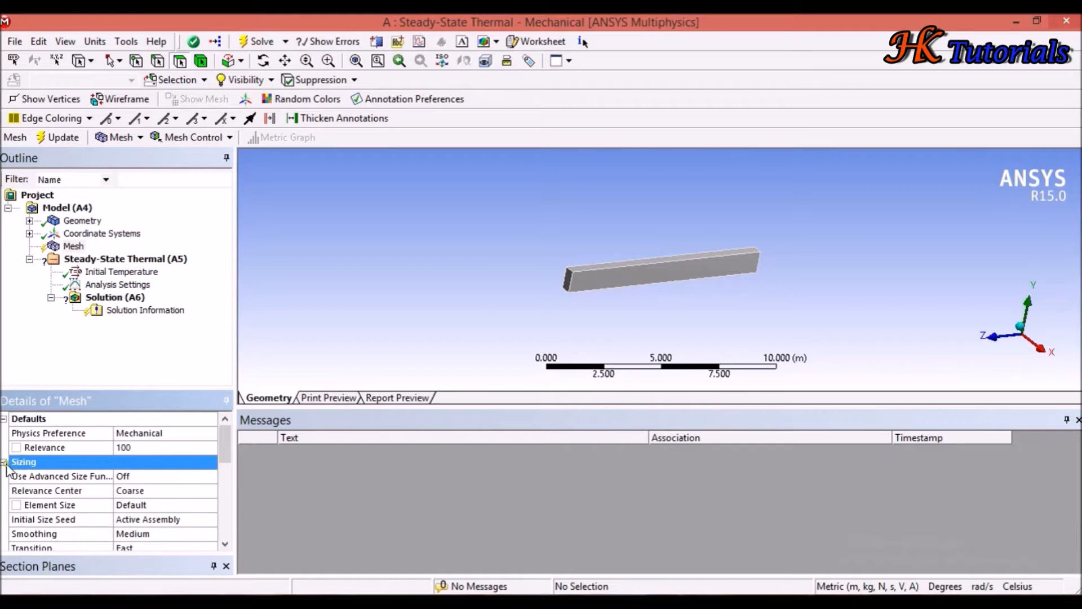
scroll(151, 517, down, 1)
click(135, 475)
click(210, 476)
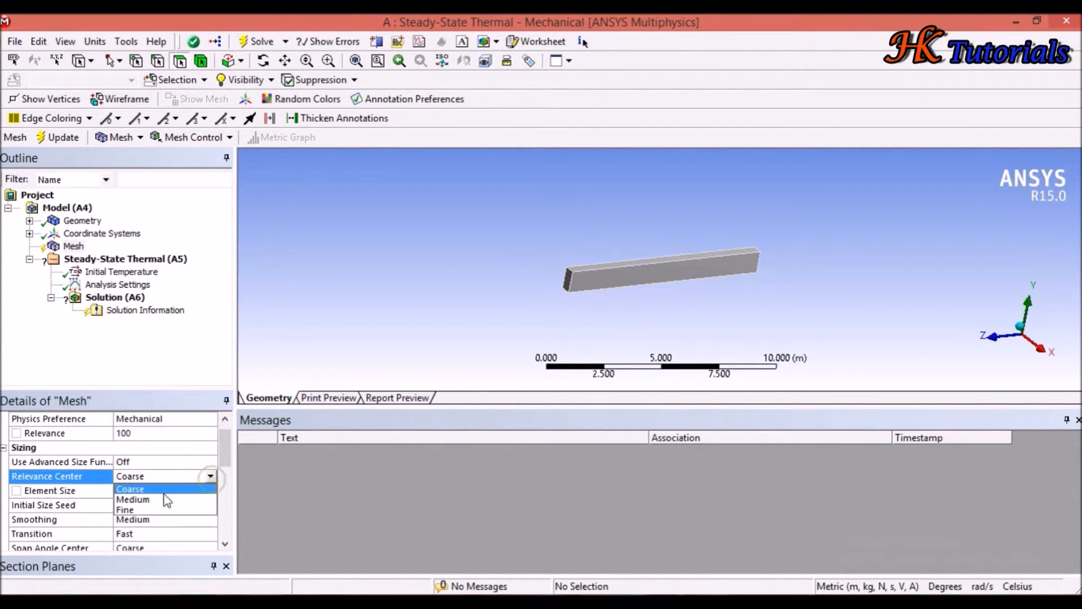
click(150, 496)
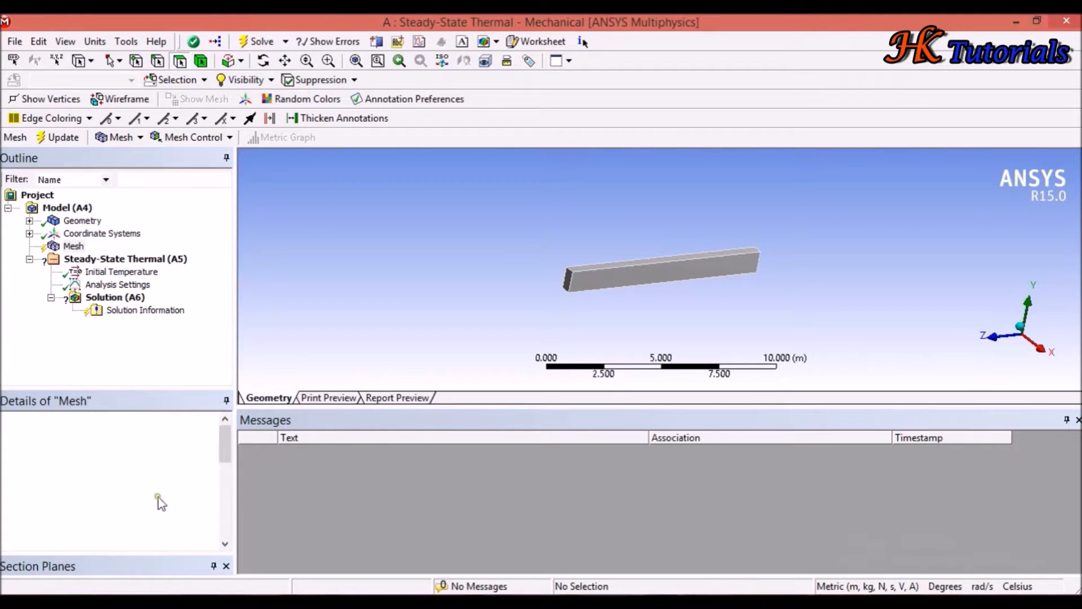
- Generate the mesh on the bar
right_click(73, 246)
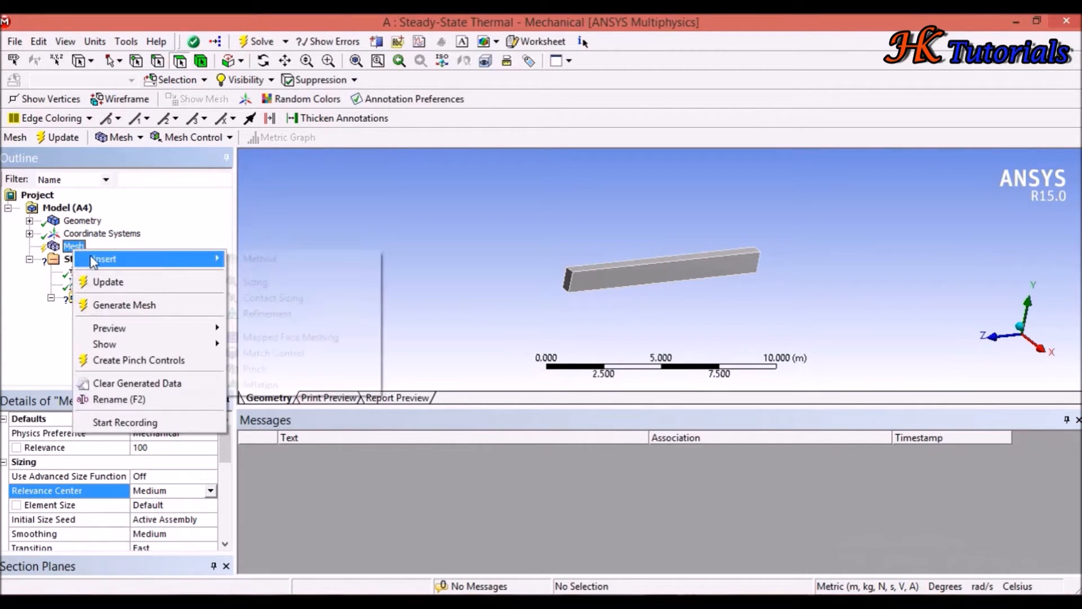
click(135, 313)
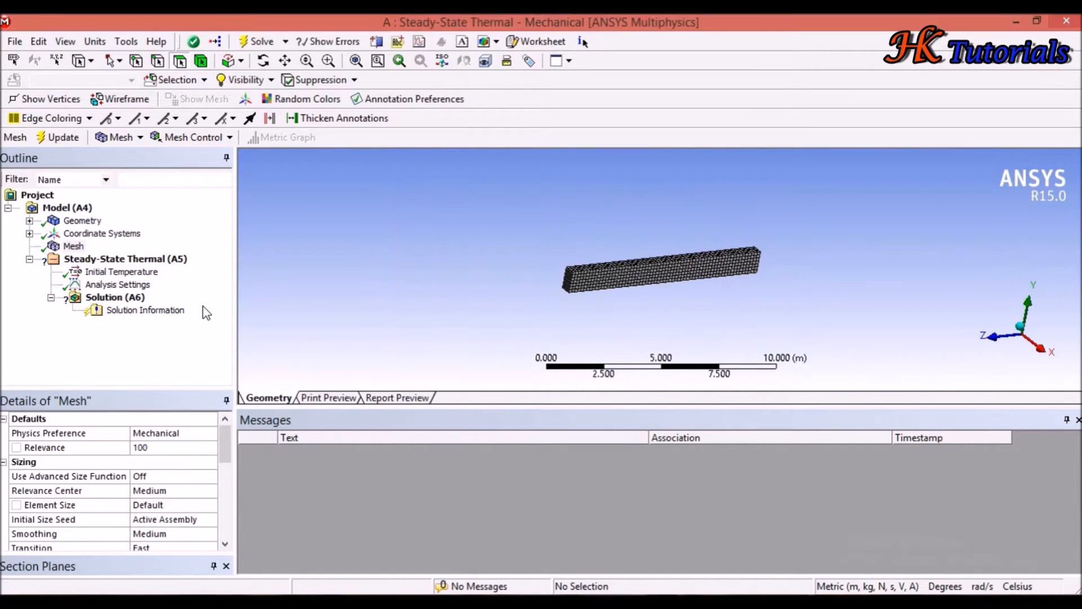
middle_drag(590, 299, 699, 277)
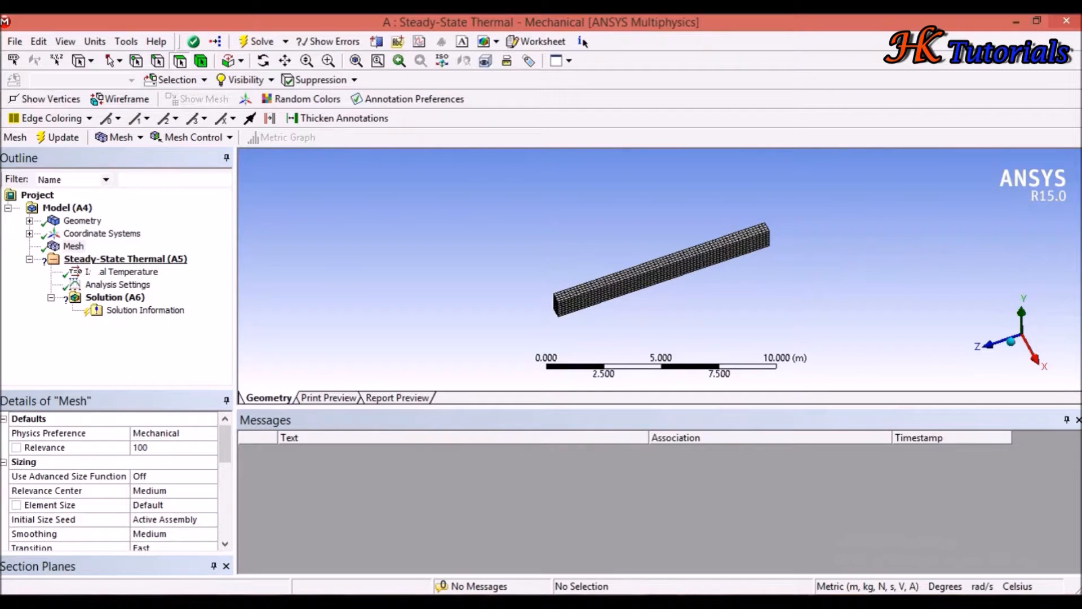
- Insert a Temperature load in the Steady-State Thermal environment
click(89, 262)
right_click(89, 263)
mouse_move(238, 275)
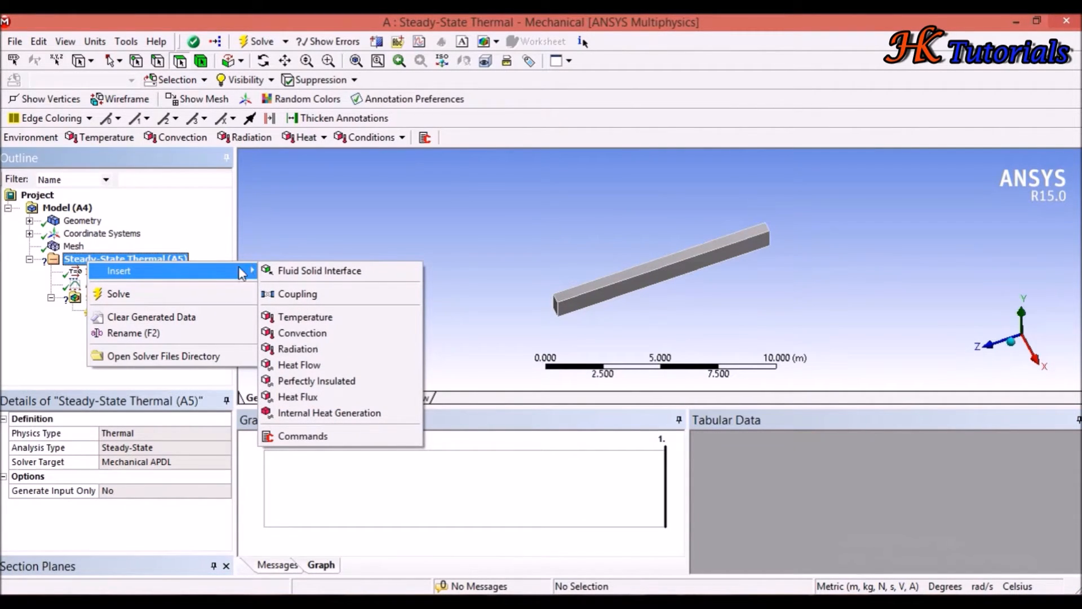
mouse_move(189, 273)
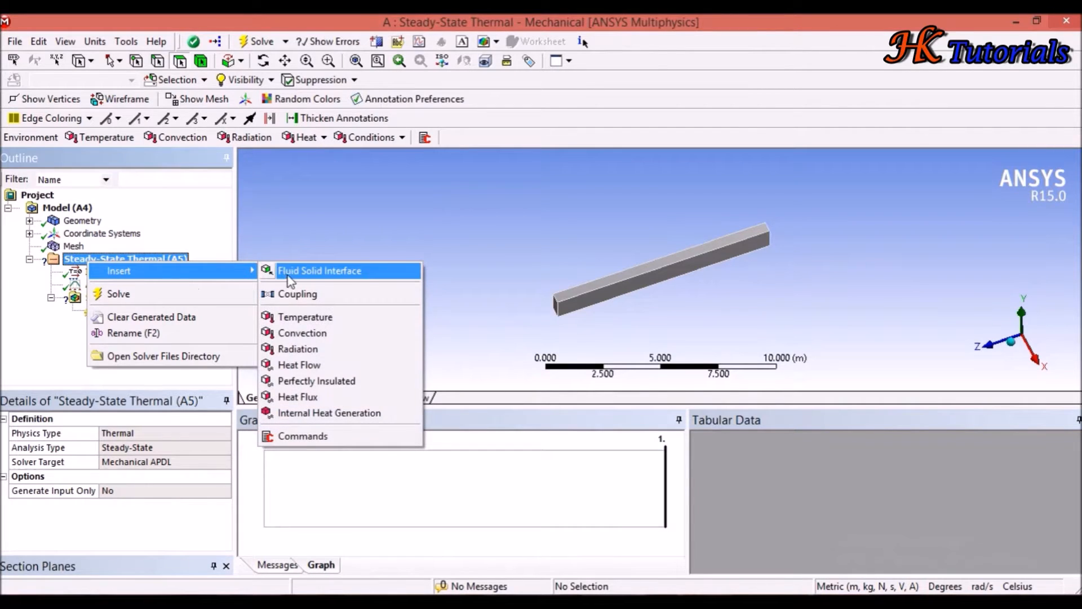
click(295, 319)
- Scope the temperature load to the bar's end face on the negative Z side and set its magnitude to 100 °C
middle_drag(769, 276, 750, 235)
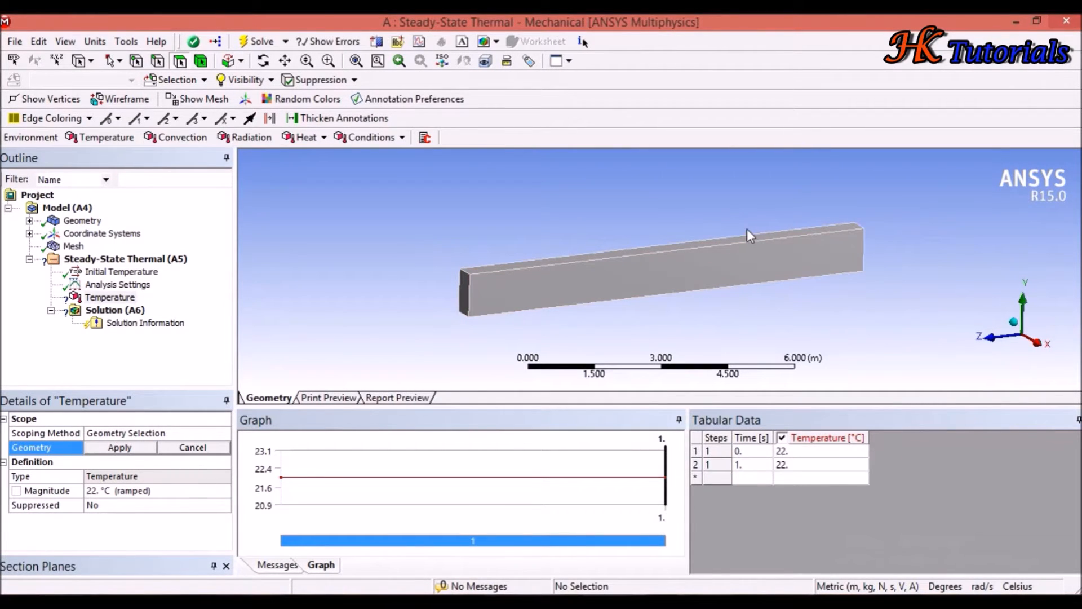
middle_drag(750, 236, 614, 250)
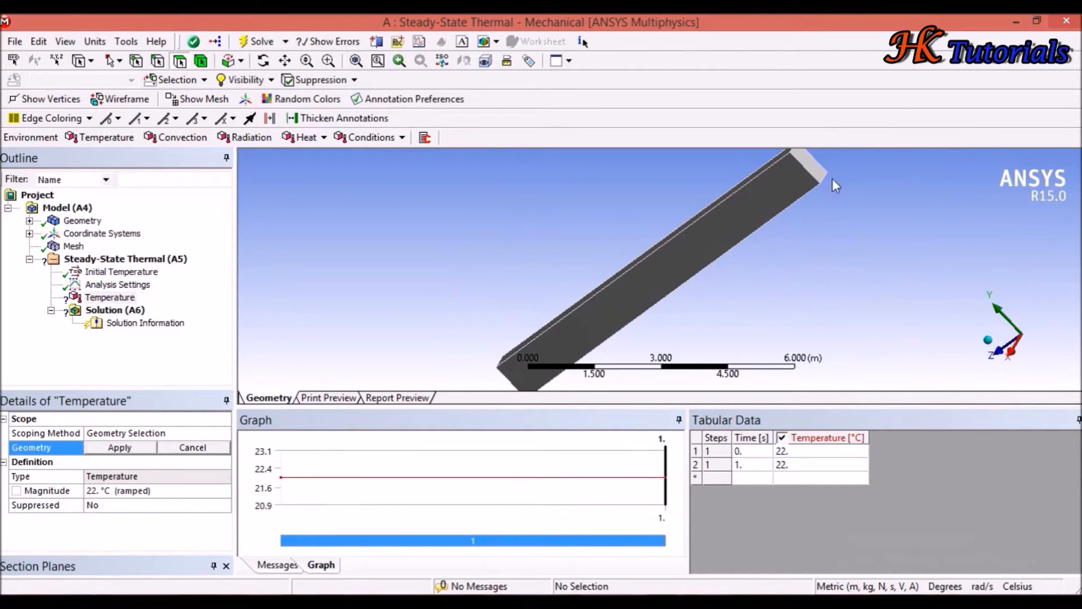
click(811, 167)
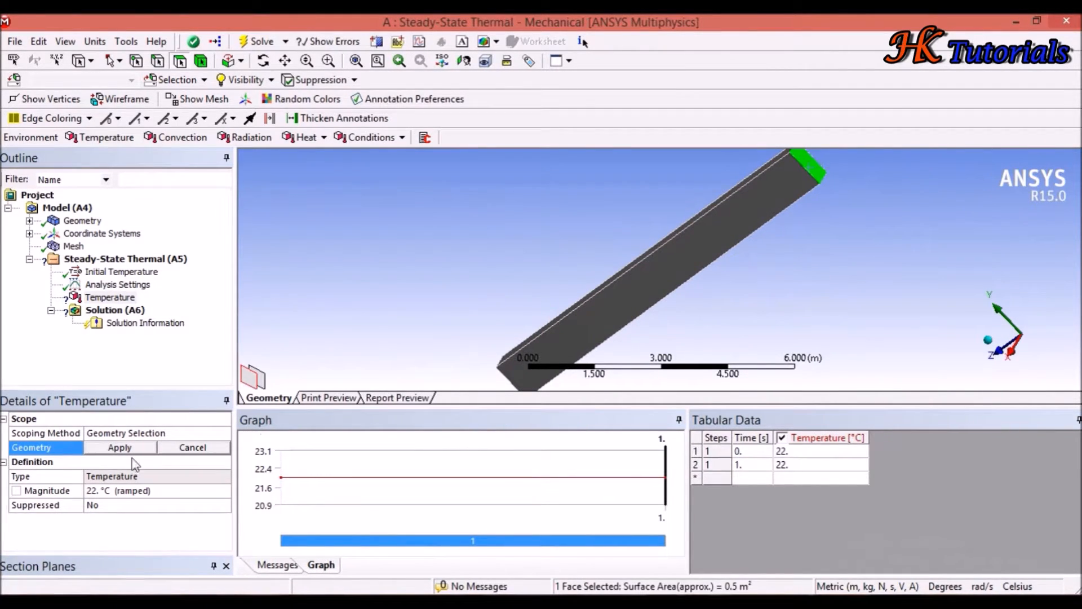
click(120, 447)
click(110, 490)
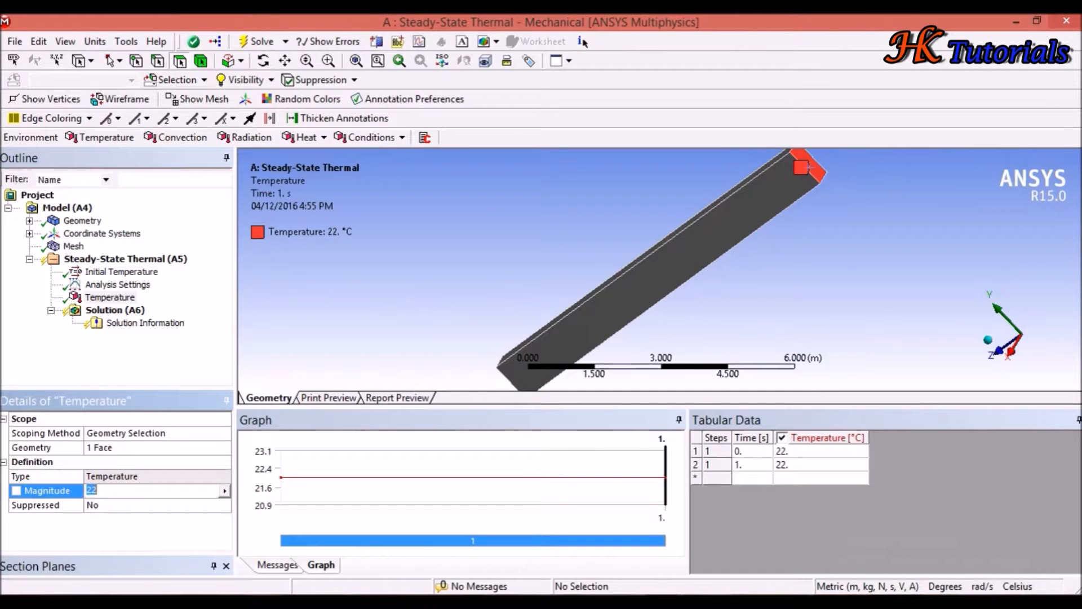
key(Return)
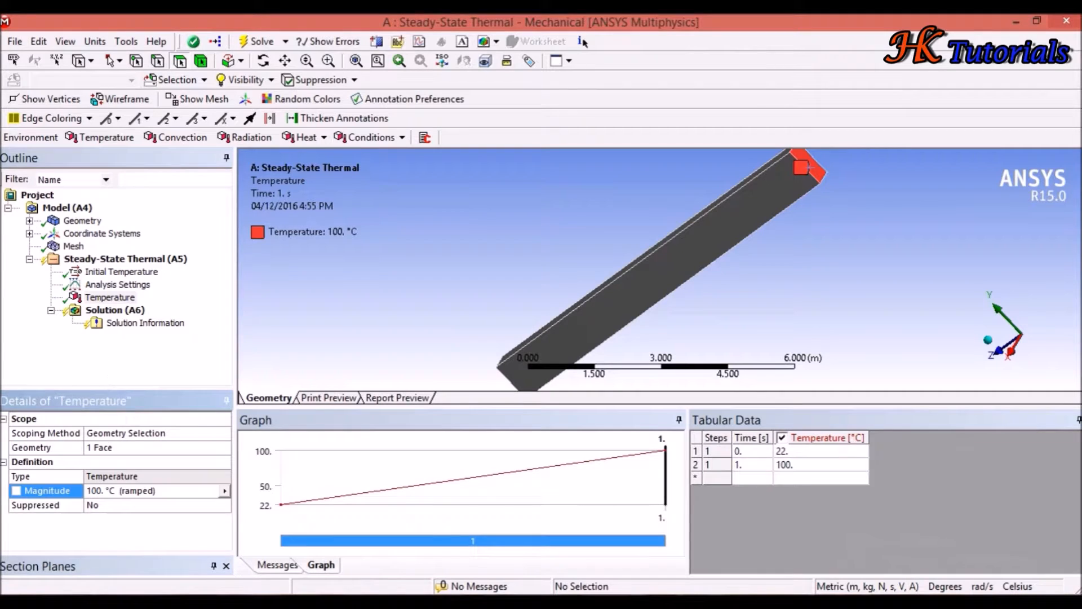
- Insert a Heat Flux load of 100 W/m² on the bar's end face opposite the temperature load
click(124, 260)
right_click(119, 261)
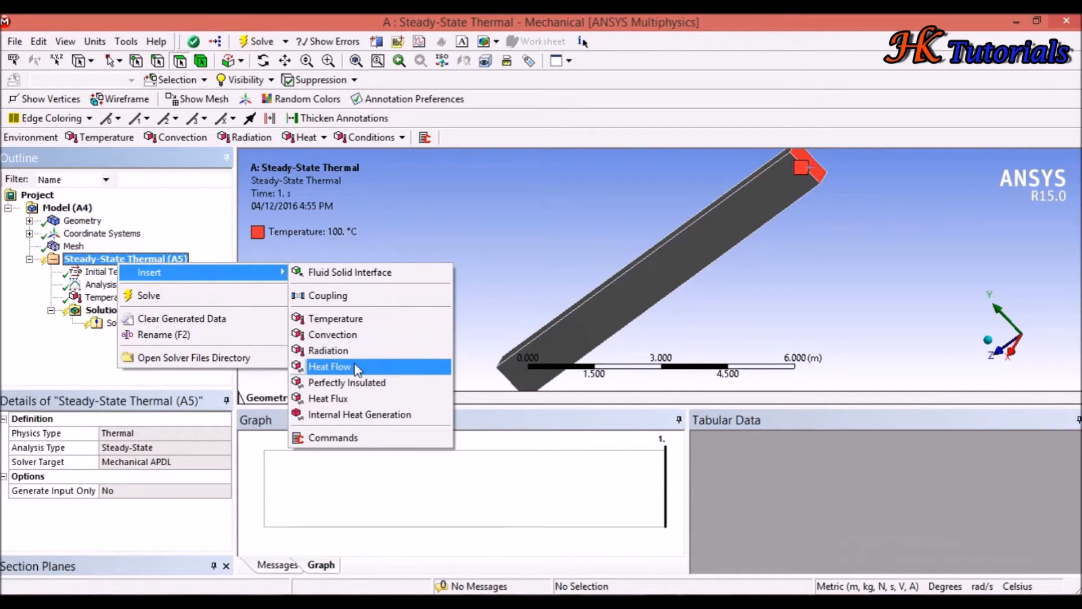
click(356, 400)
middle_drag(620, 243, 649, 256)
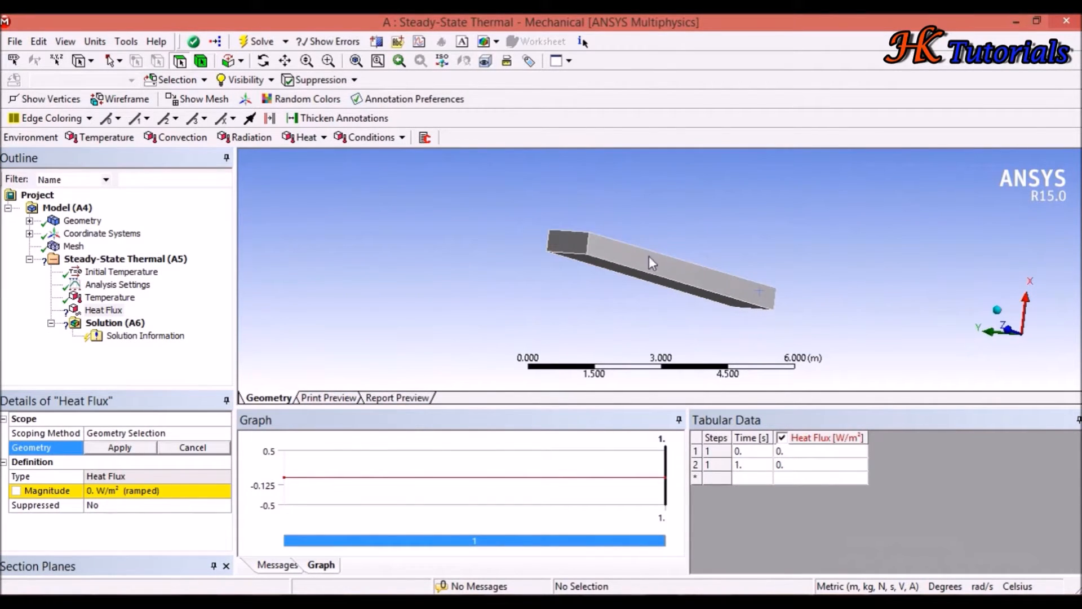
click(556, 249)
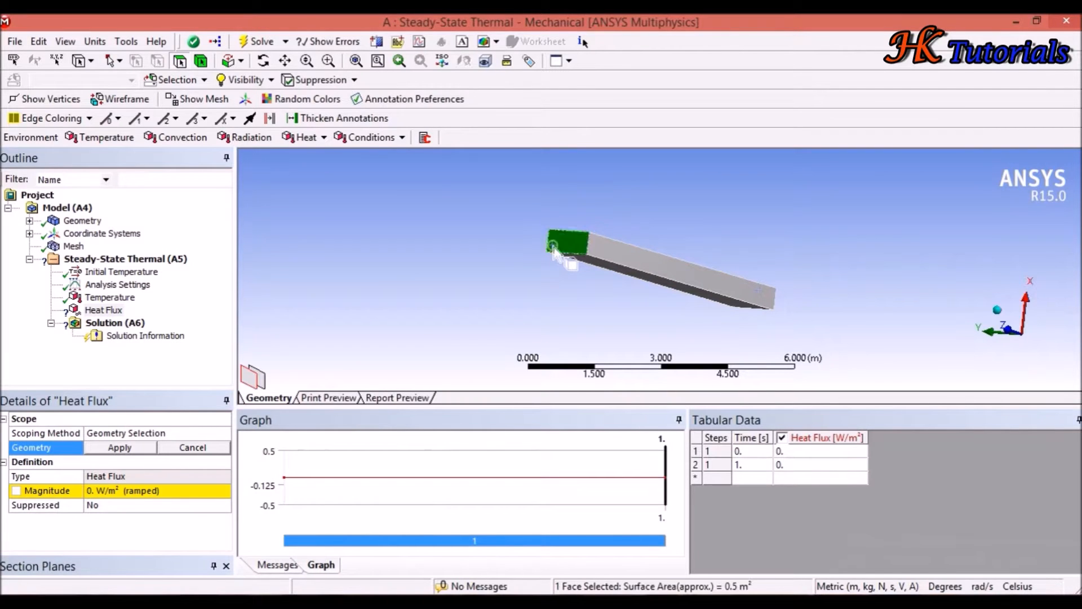
click(144, 447)
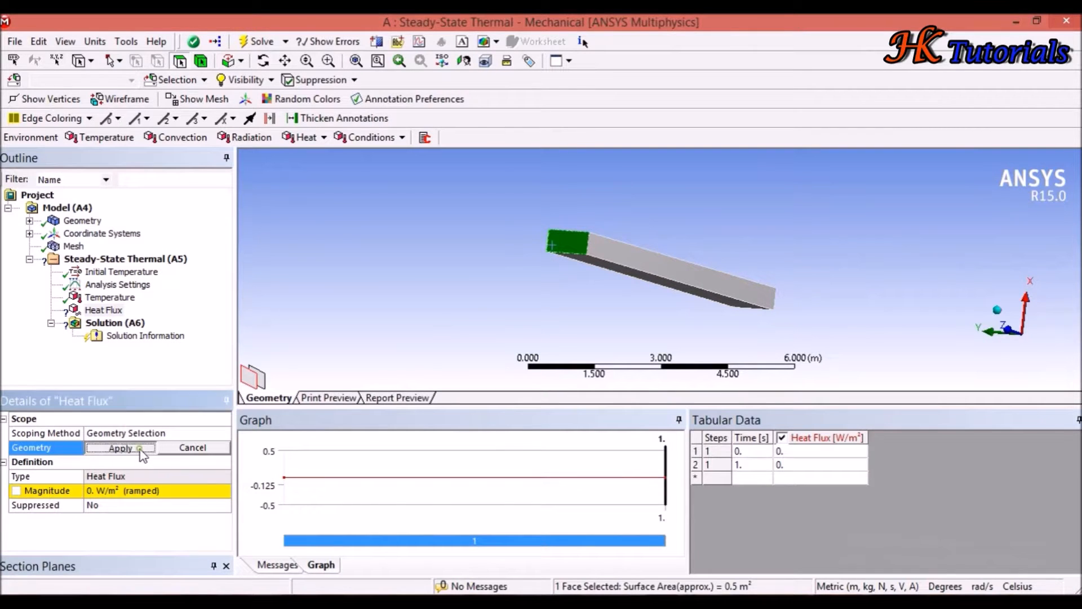
click(117, 491)
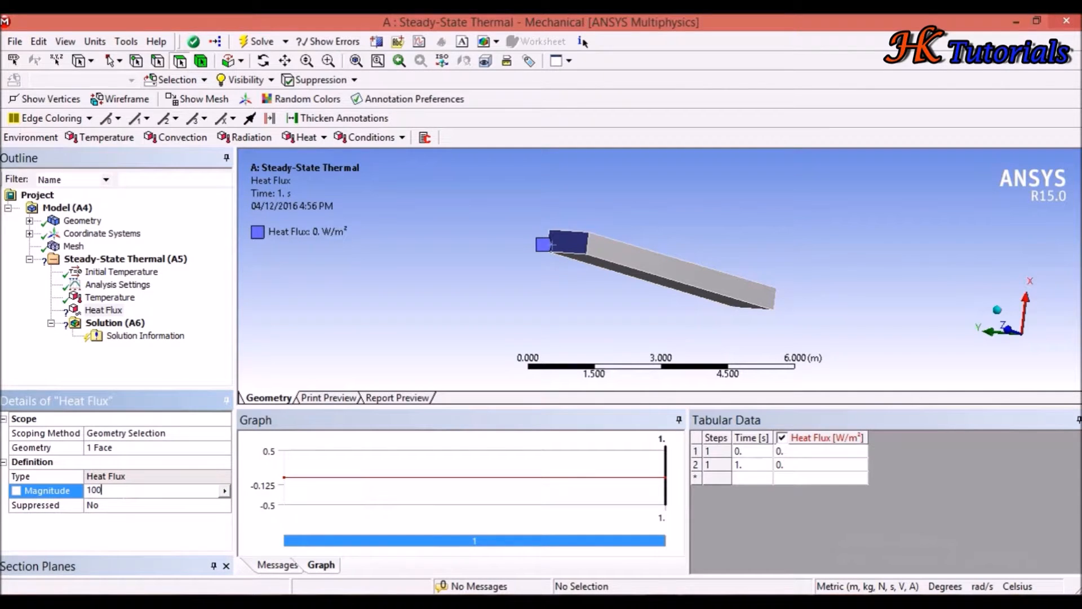
key(Return)
- Solve the steady-state thermal analysis and shrink the graph area to enlarge the model view
click(96, 329)
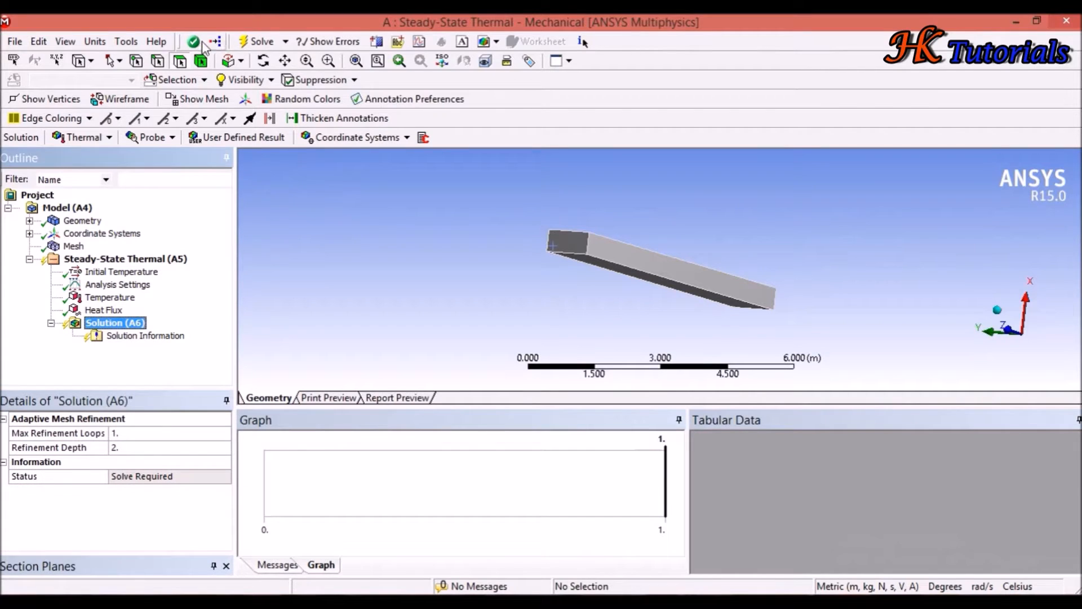
click(261, 42)
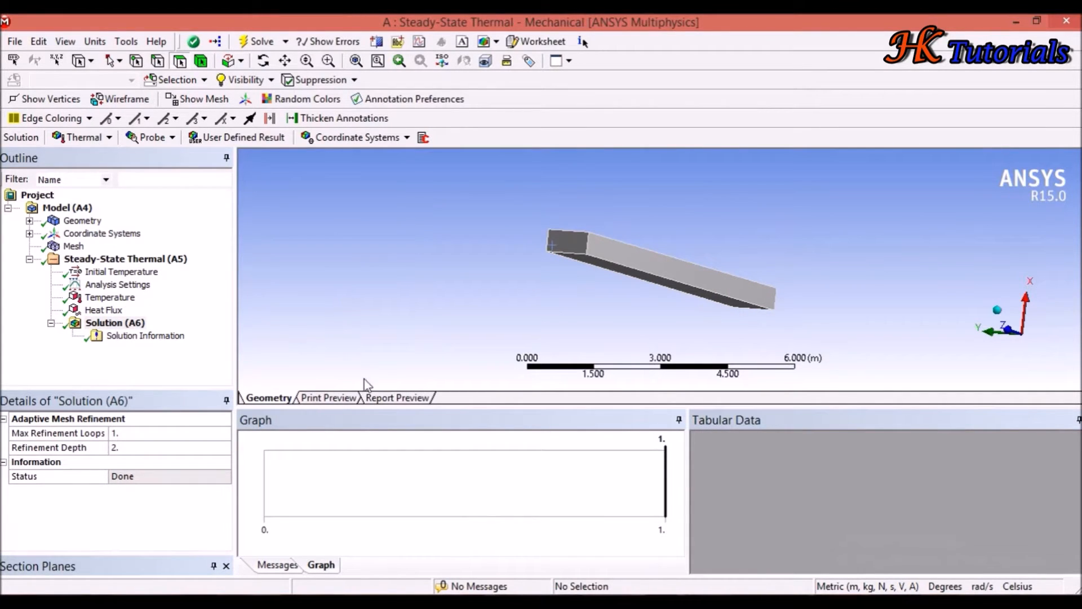
click(399, 417)
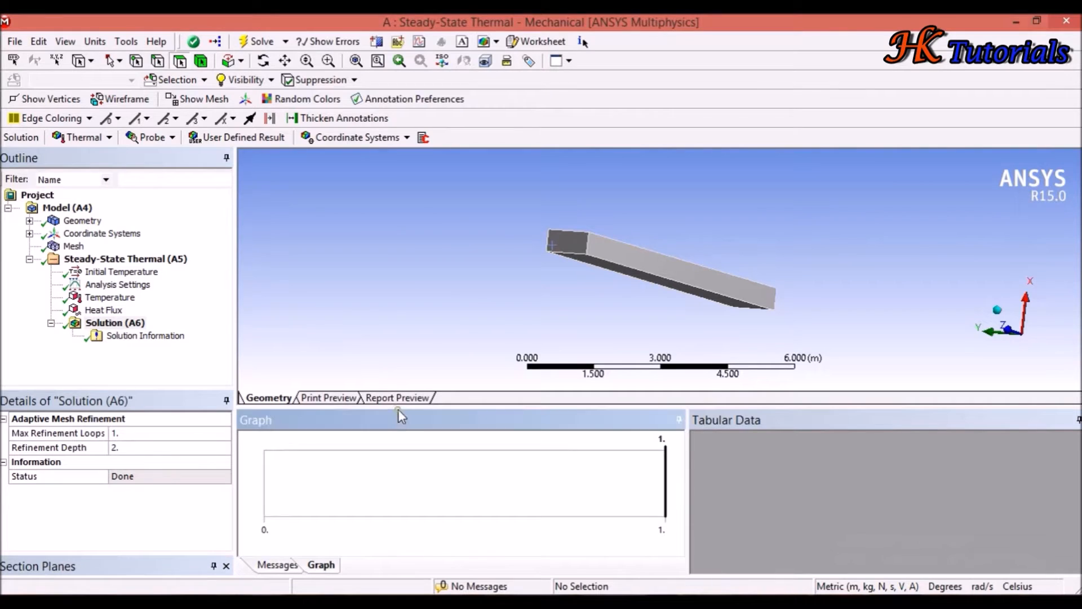
drag(406, 419, 406, 580)
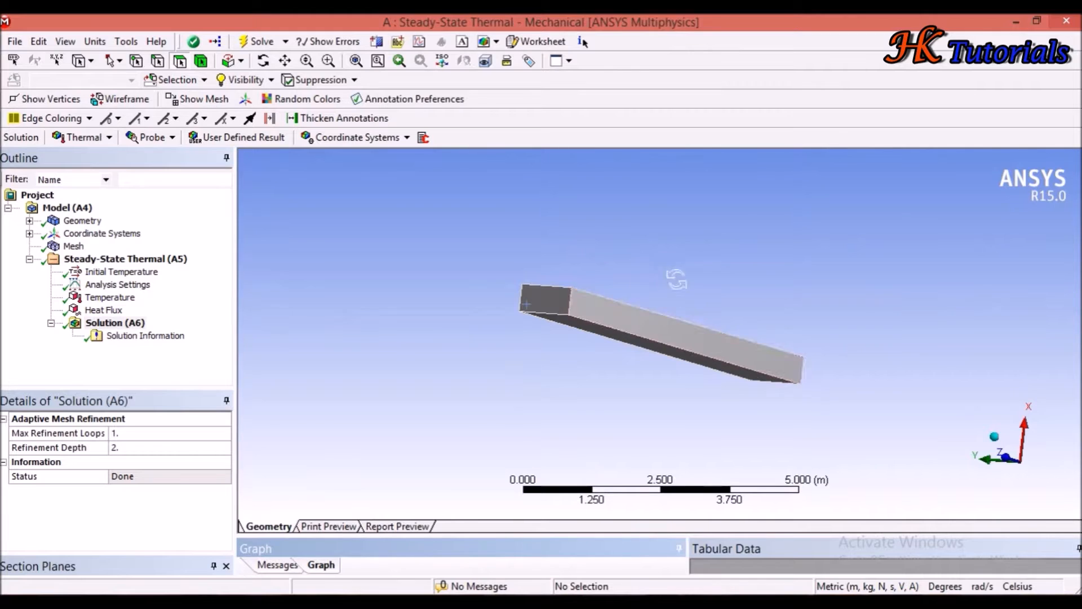
- Insert a thermal Temperature result for all bodies under the Solution
middle_drag(671, 276, 589, 256)
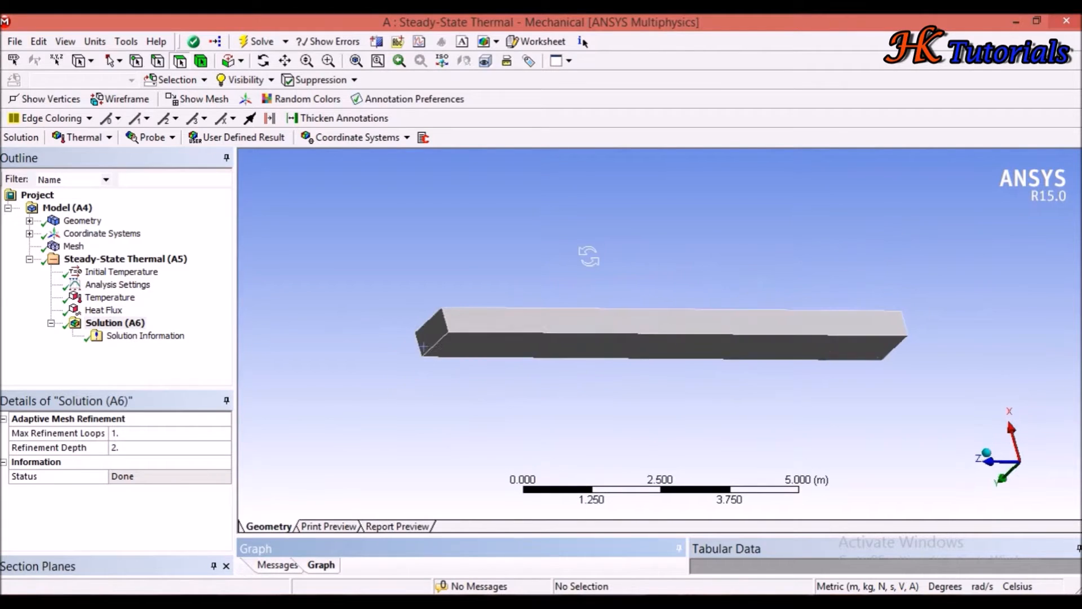
scroll(578, 254, up, 2)
scroll(788, 341, down, 3)
middle_drag(730, 338, 336, 351)
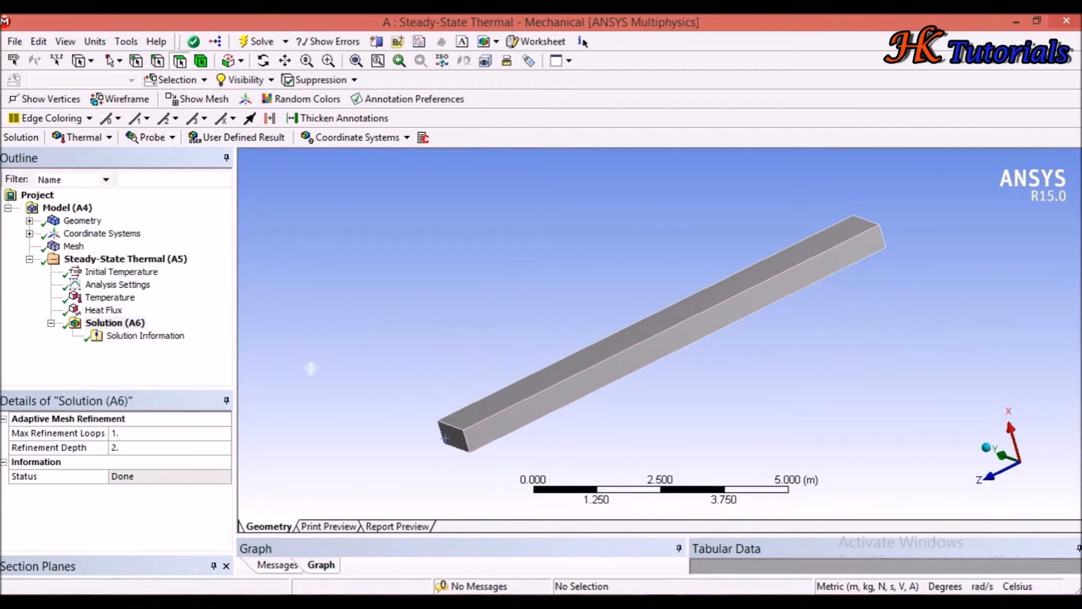
right_click(103, 326)
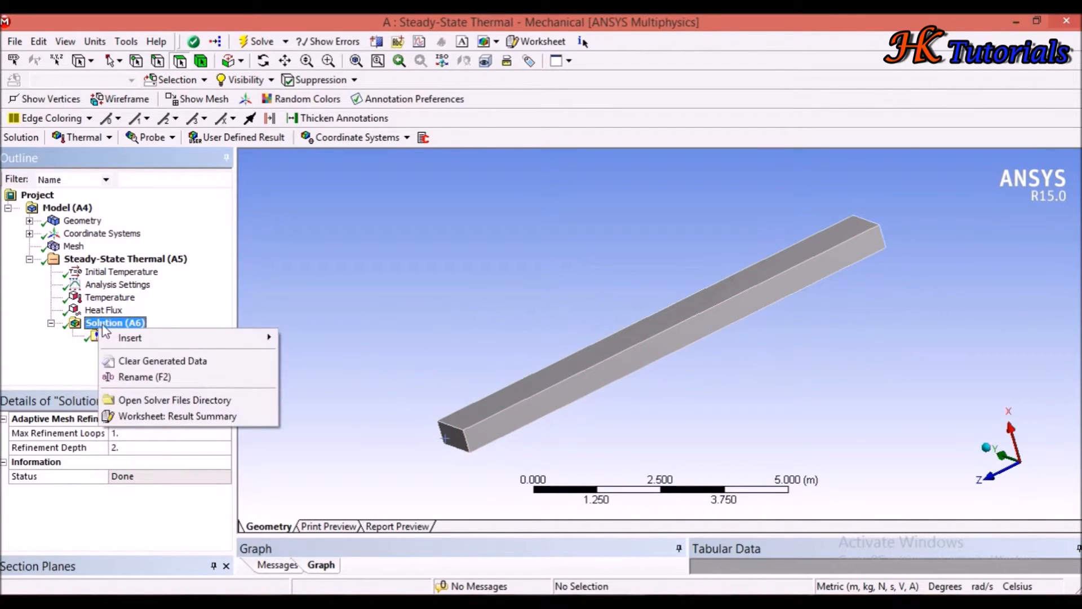
mouse_move(150, 338)
mouse_move(283, 337)
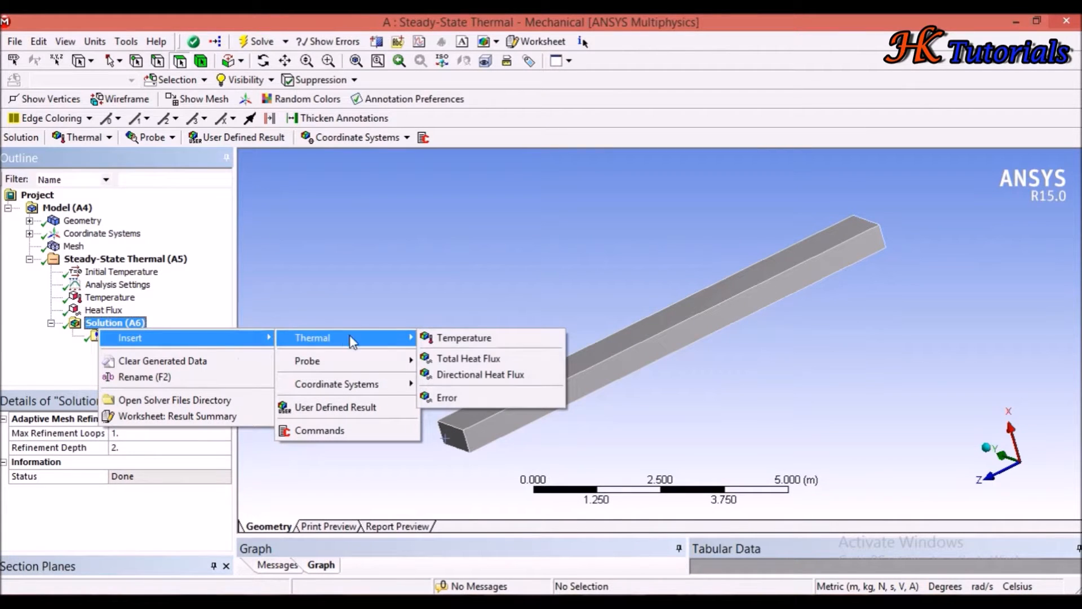
click(460, 339)
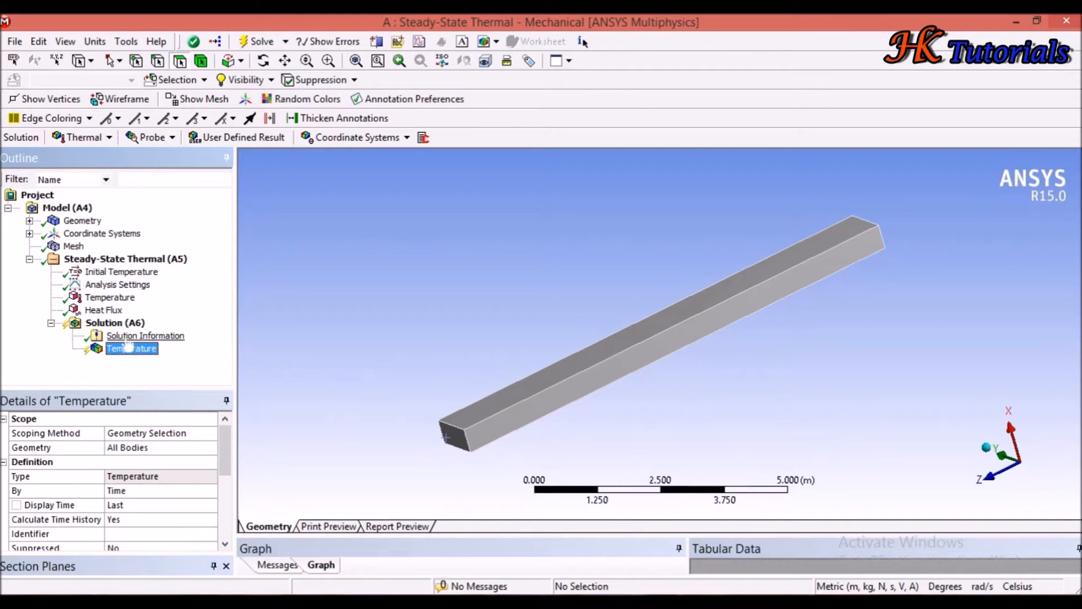
- Add a Reaction Probe to the Solution from the temperature load and evaluate all results
click(111, 297)
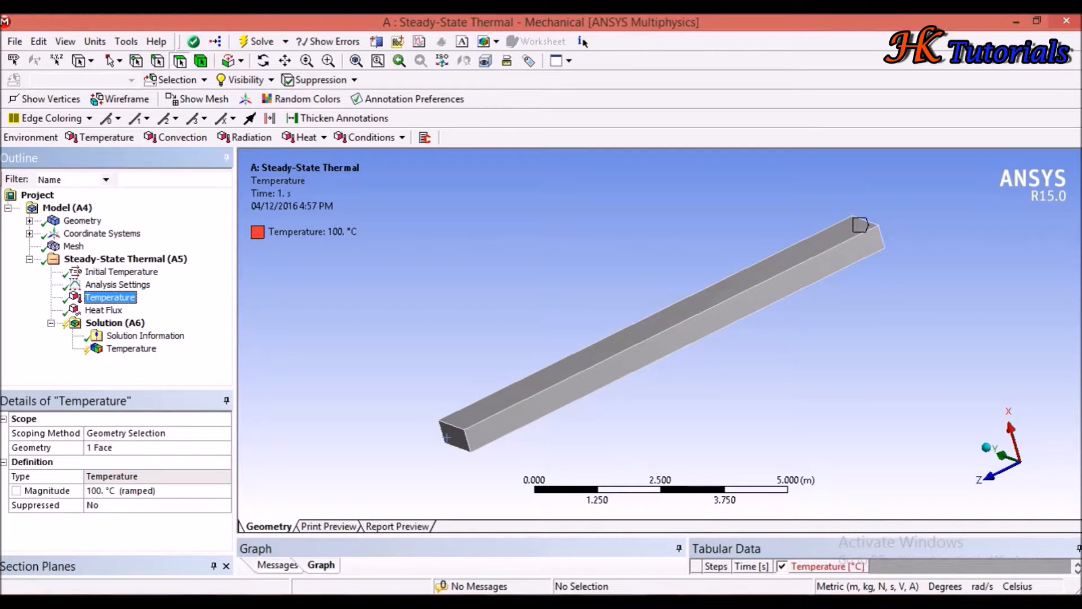
click(94, 325)
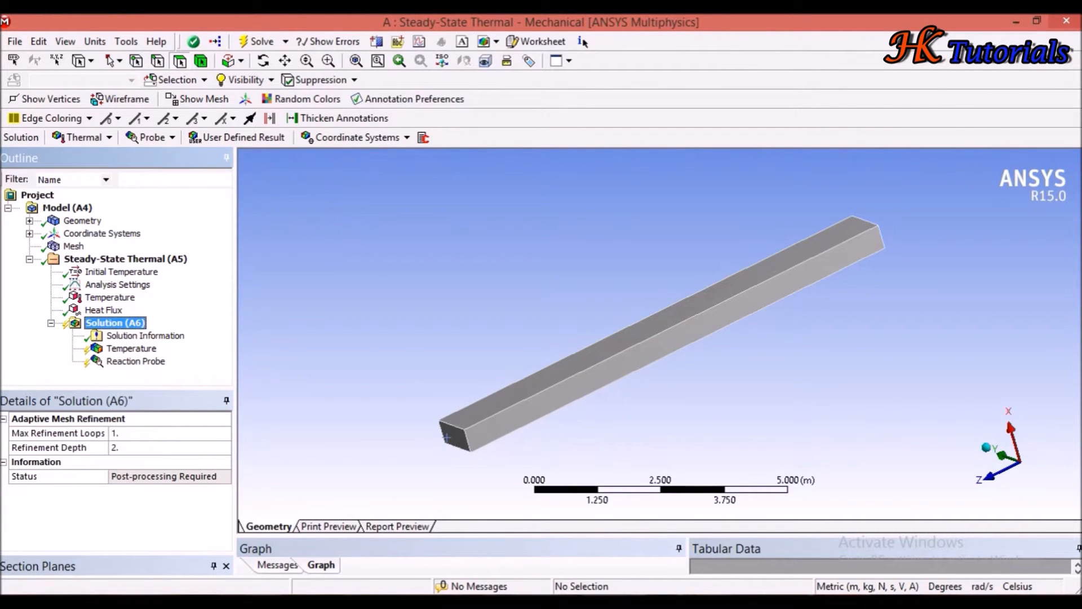
right_click(117, 326)
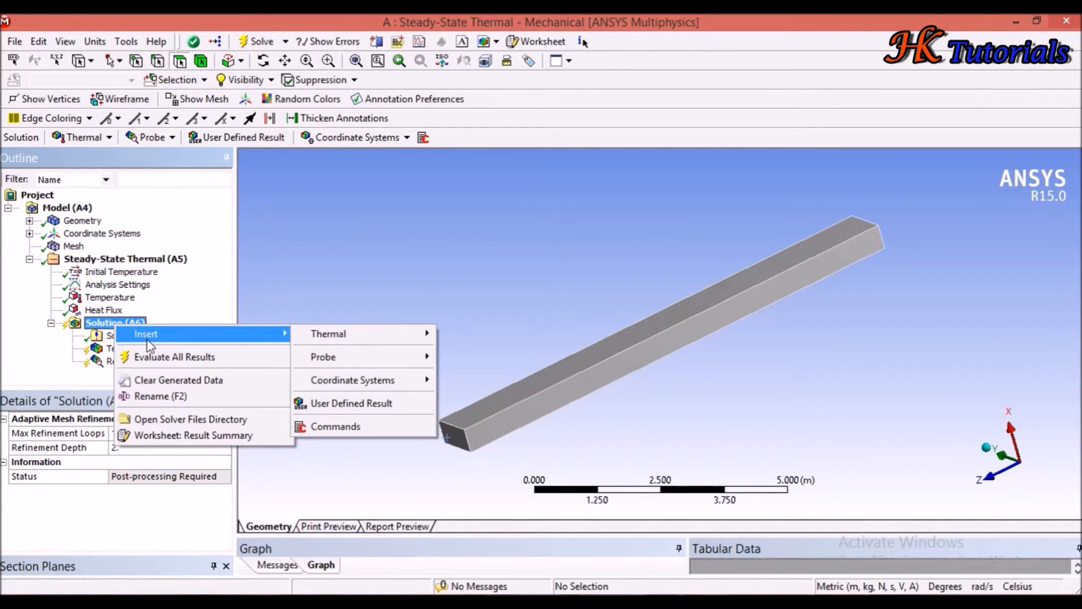
click(176, 357)
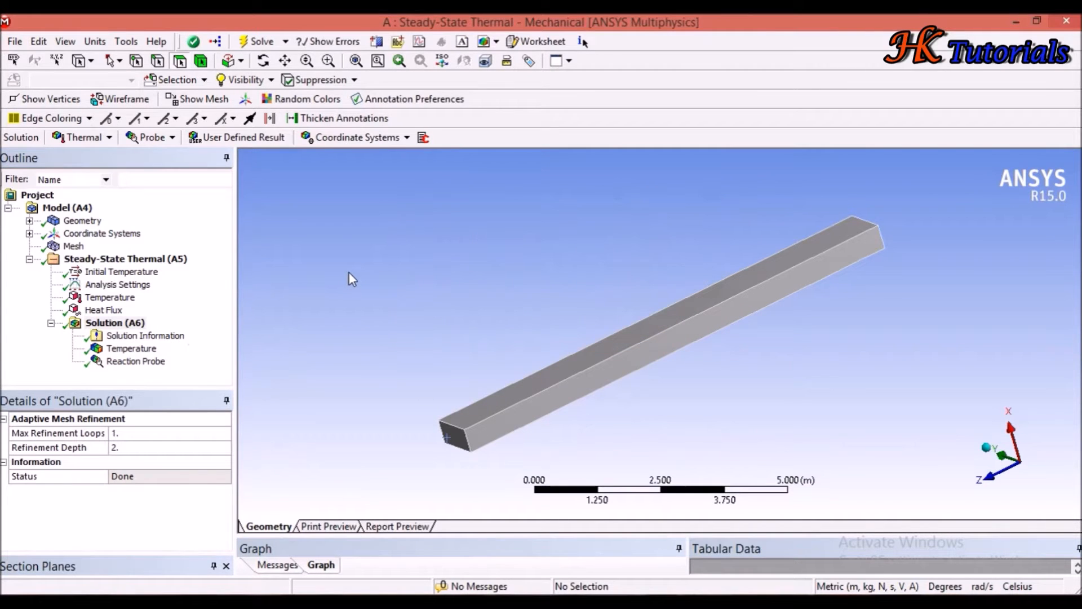
- Display the Temperature result under the Solution and examine the contour distribution from both ends of the bar
click(131, 348)
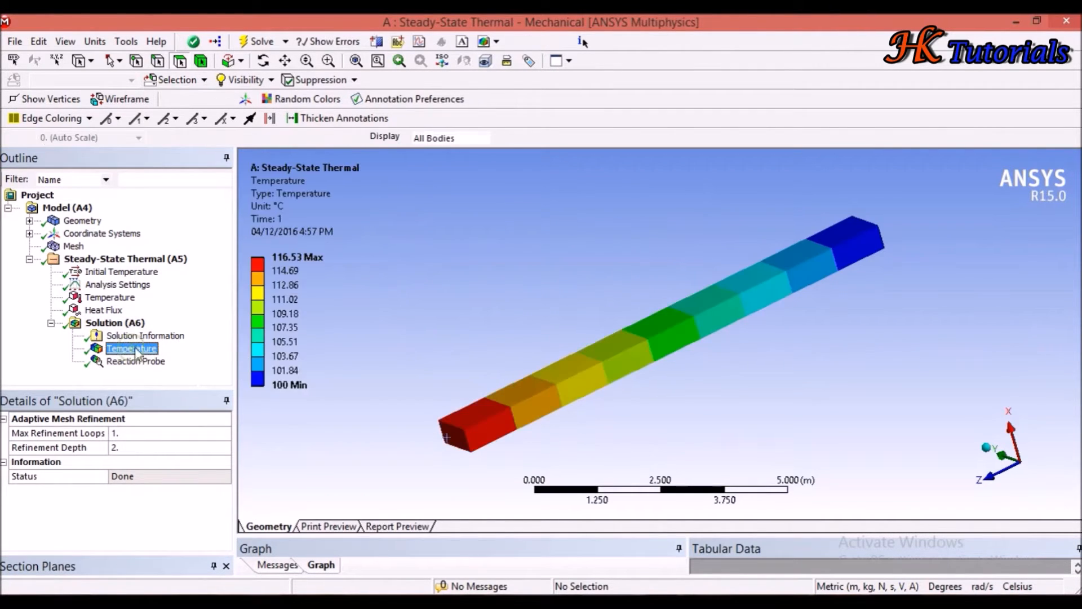
drag(766, 285, 517, 336)
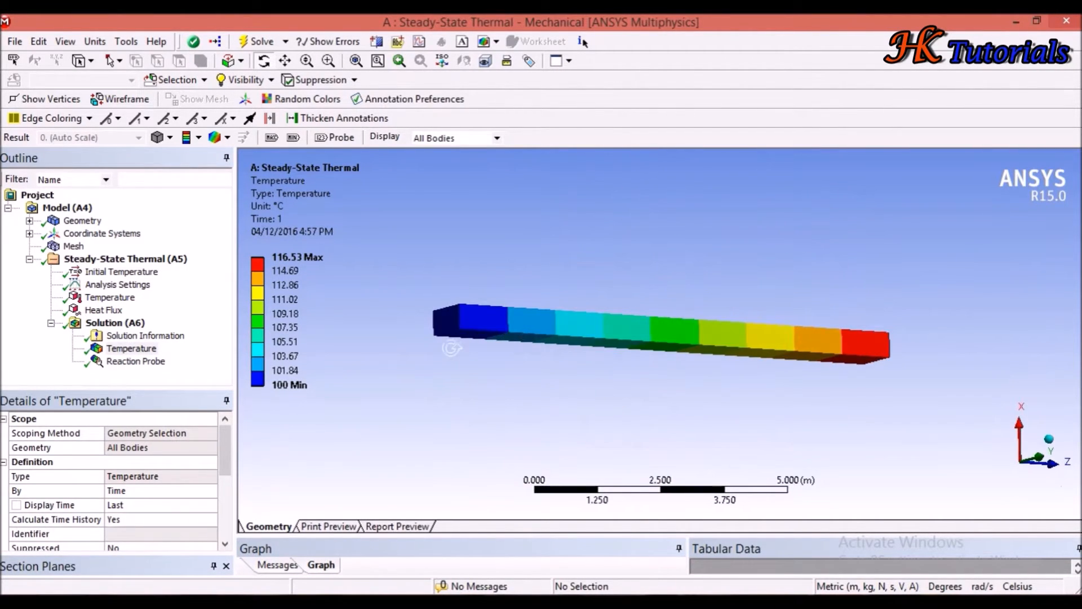
drag(451, 327, 507, 369)
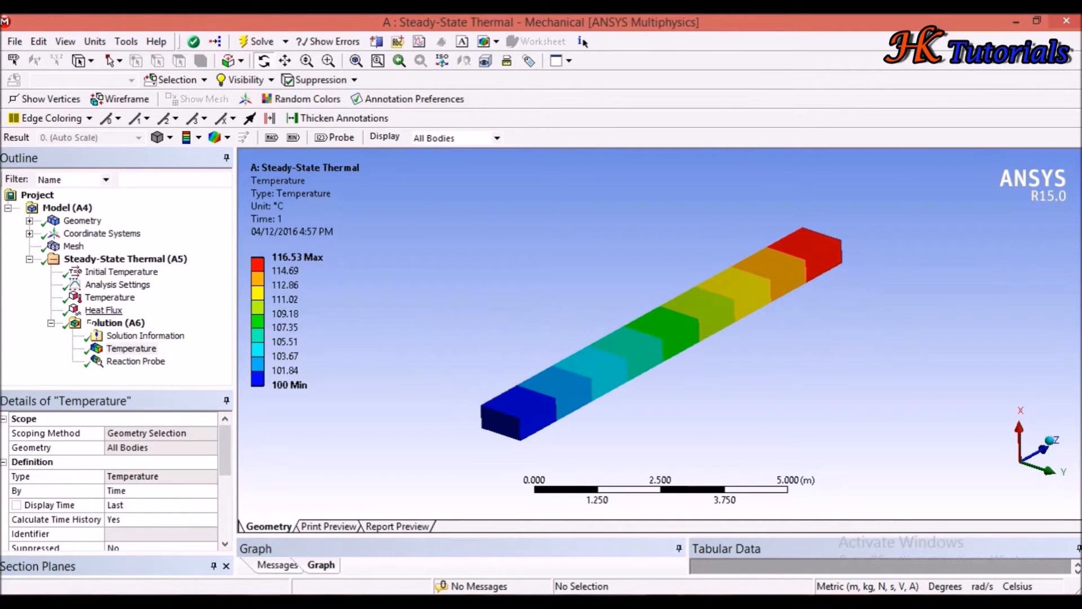
- Review the Heat Flux and Temperature loads on the bar's end faces against the temperature distribution
click(102, 310)
drag(775, 226, 417, 395)
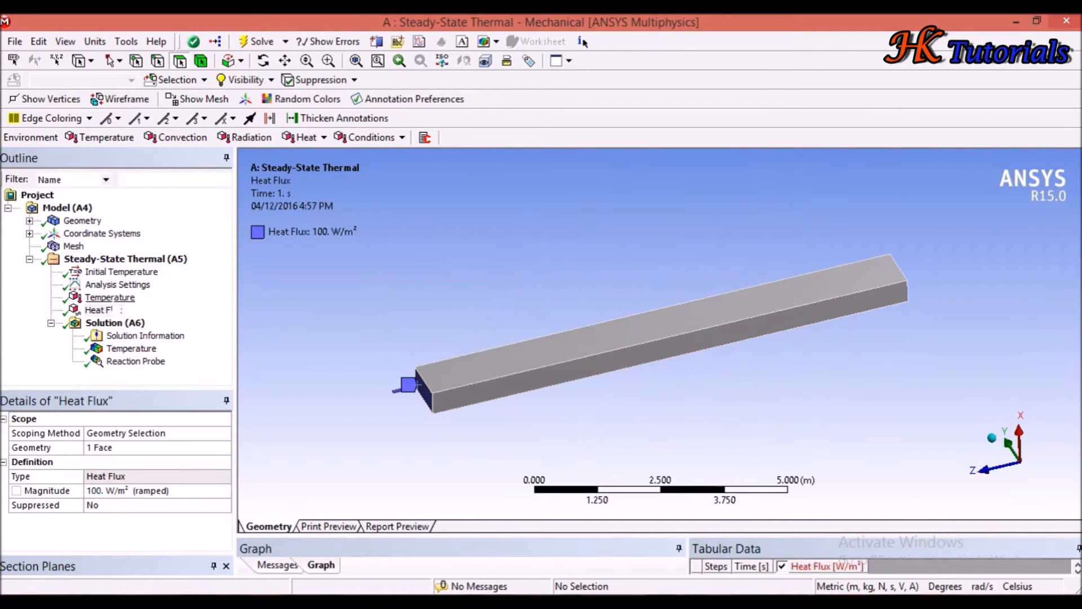
click(110, 298)
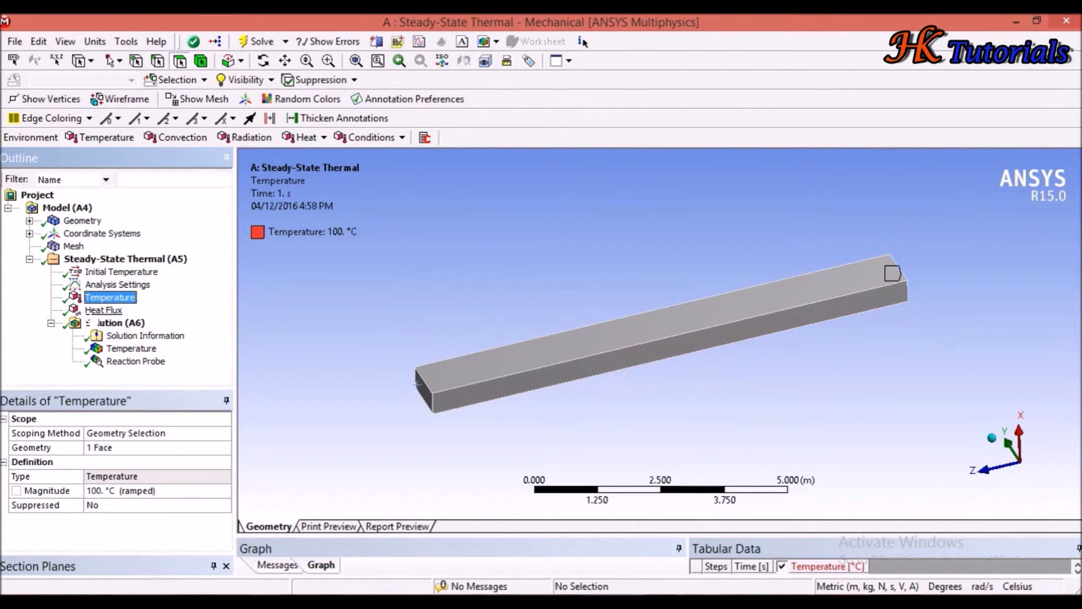
drag(853, 260, 900, 275)
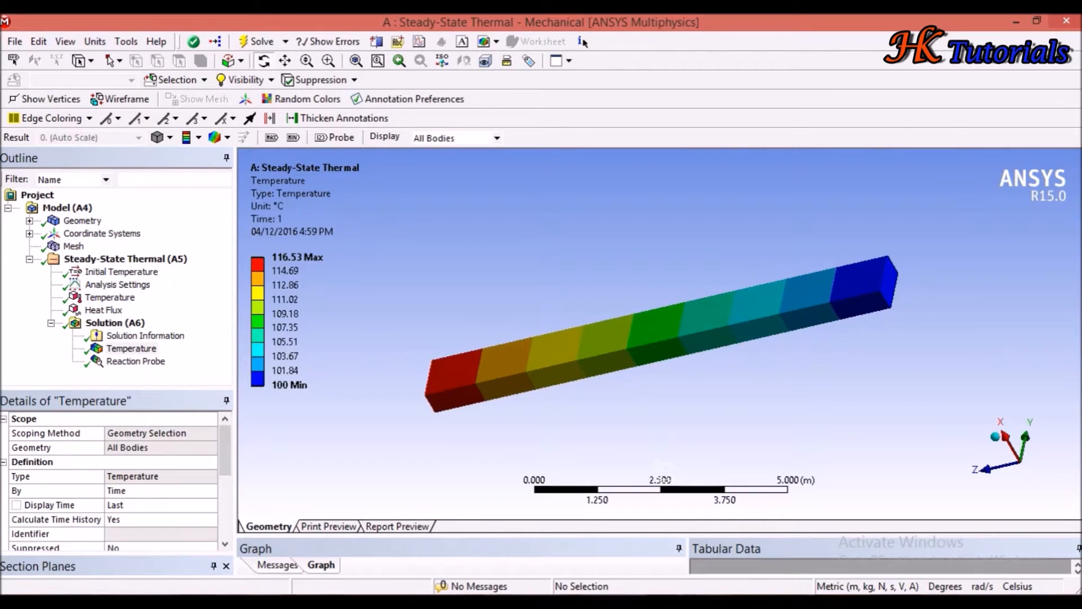
- Show the Temperature result with Smooth Contours and inspect the gradient along the bar
click(187, 141)
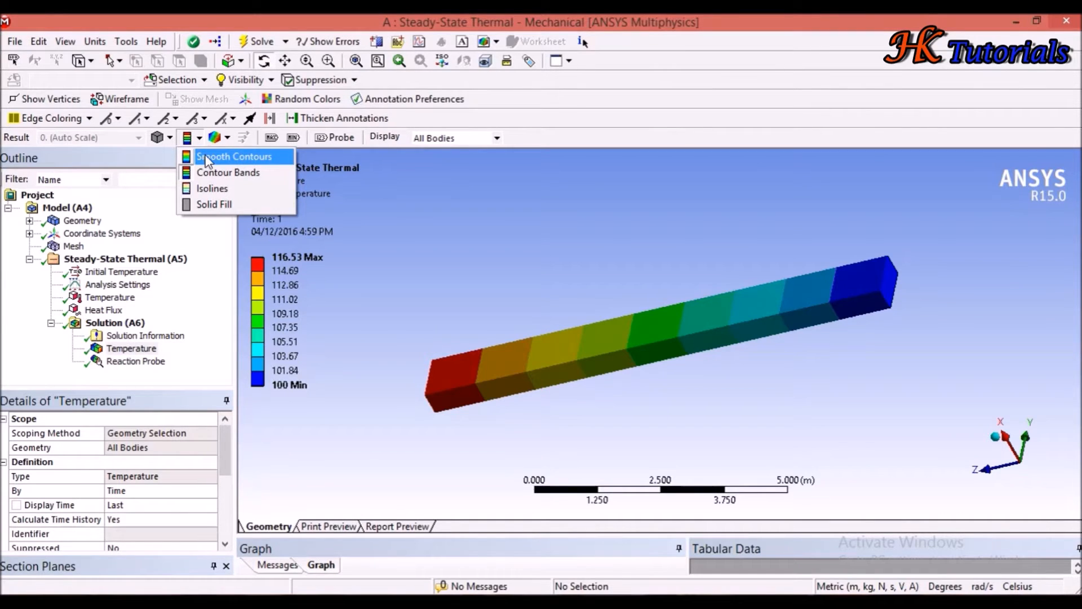
click(206, 157)
drag(719, 310, 579, 317)
mouse_move(934, 355)
mouse_down()
mouse_move(822, 355)
mouse_move(931, 354)
mouse_up()
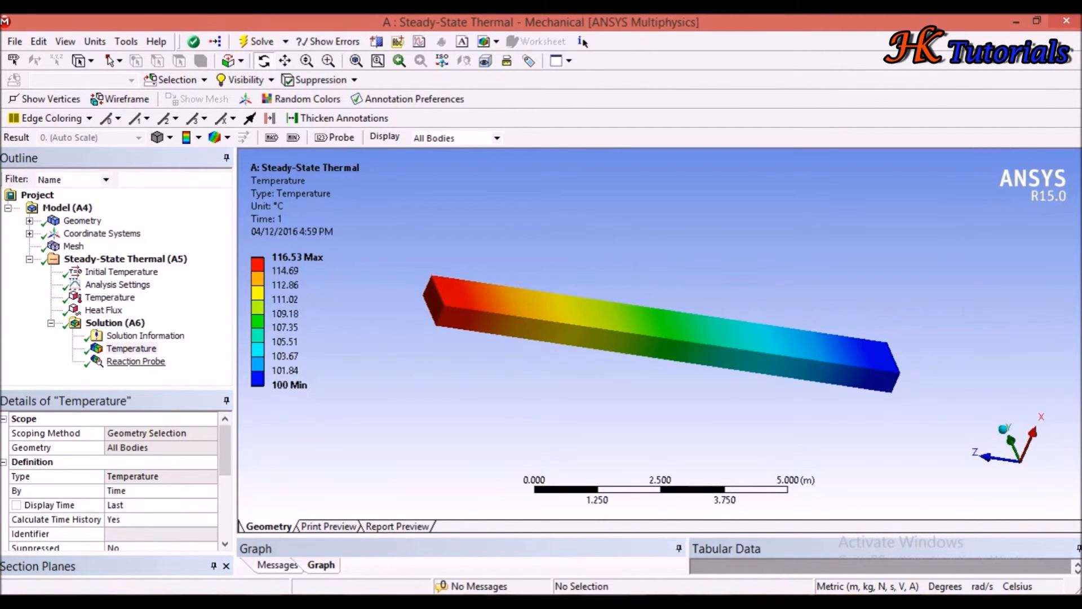
- Examine the Reaction Probe result, checking its maximum heat value over time and its location on the bar
click(136, 362)
drag(779, 384, 713, 316)
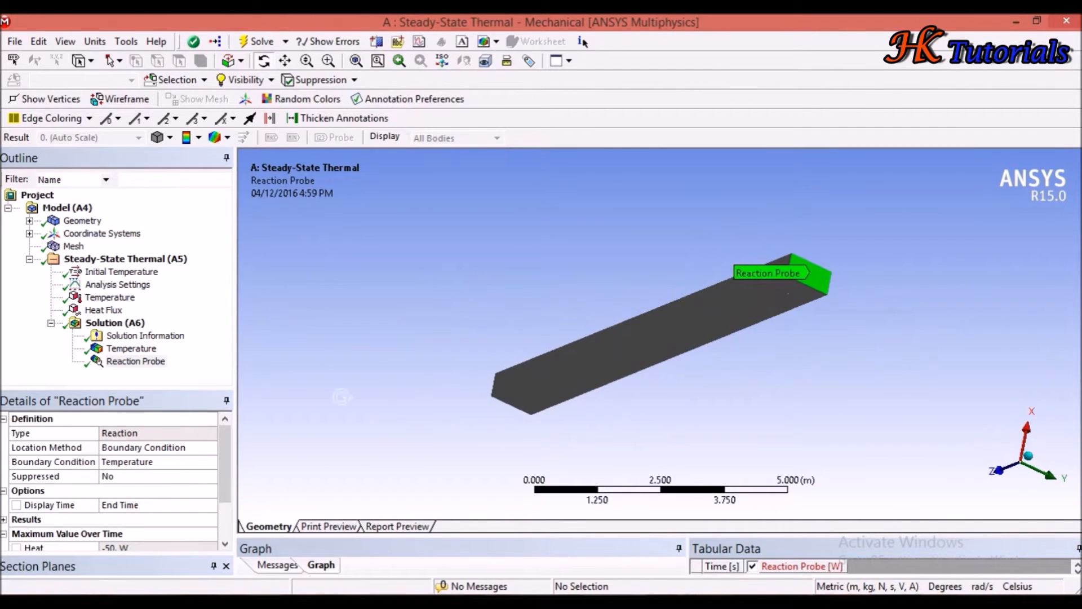
drag(228, 451, 230, 492)
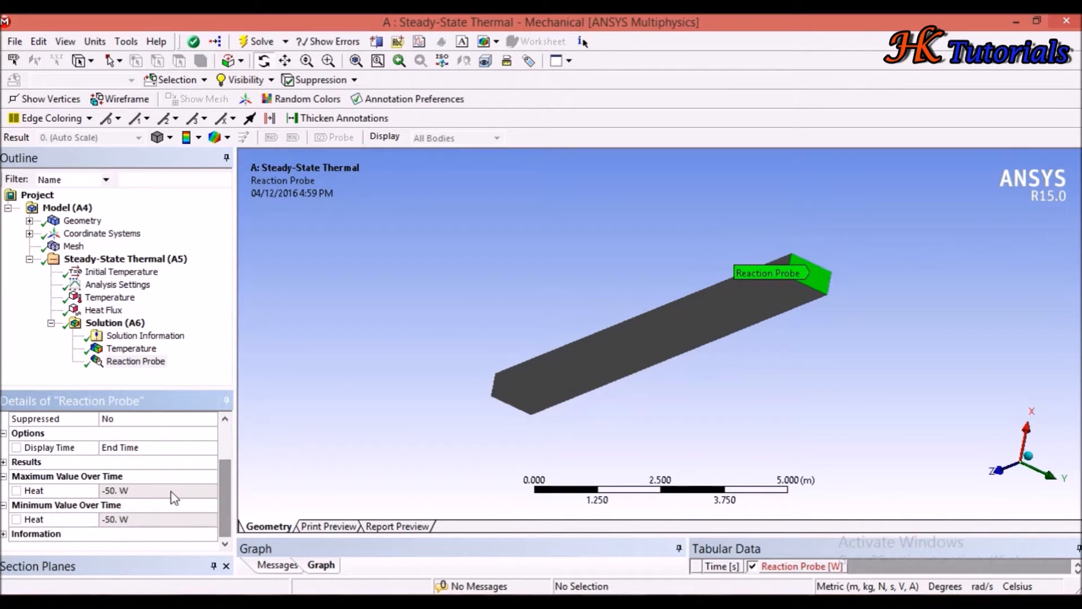
click(136, 492)
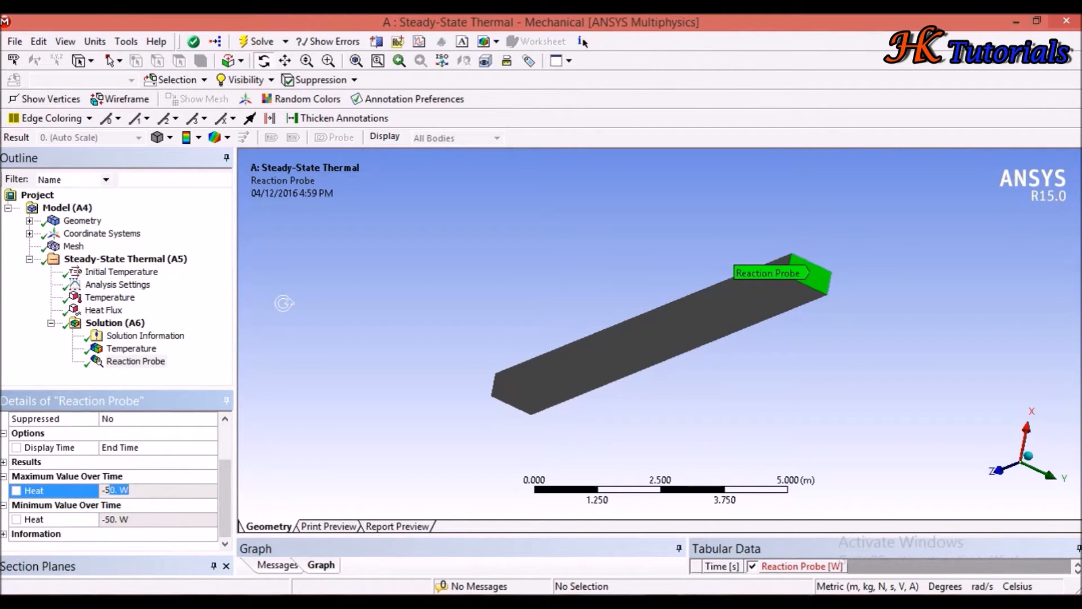
click(286, 303)
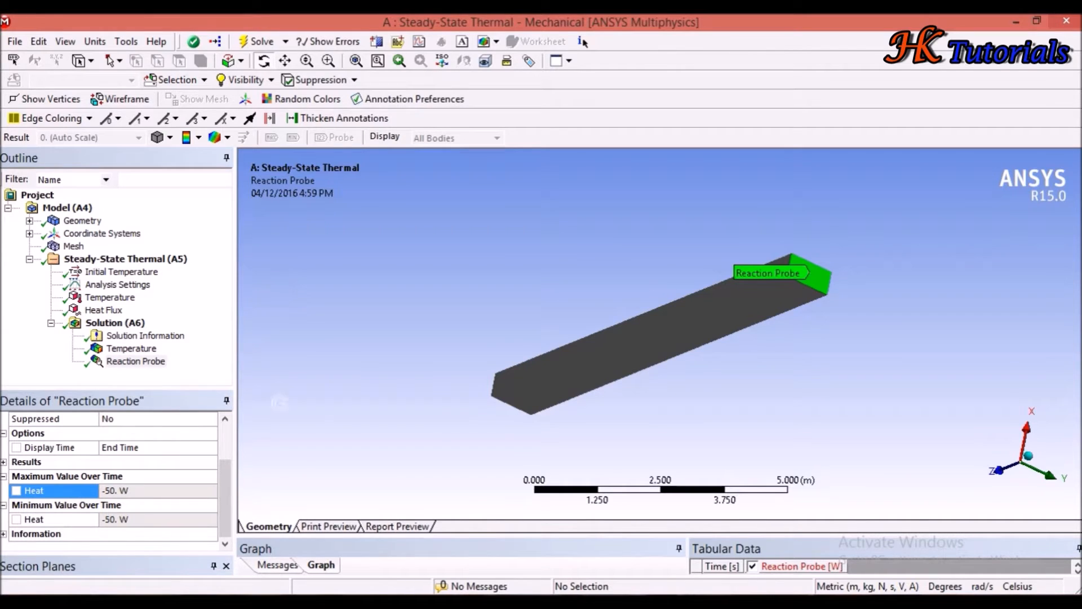
drag(551, 363, 674, 355)
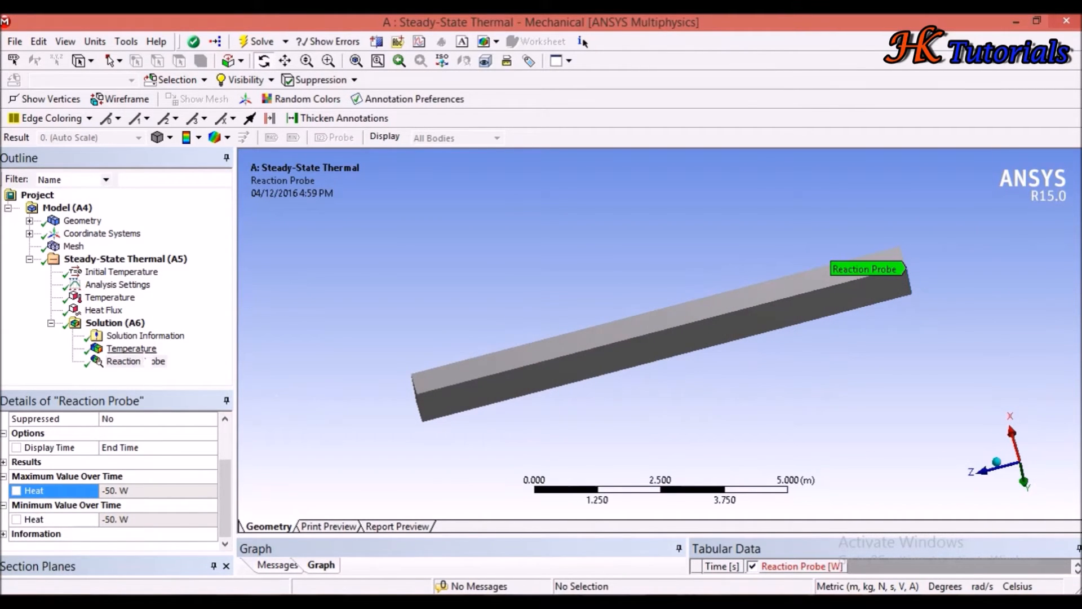
- Compare the Temperature result with the heat flow hand calculation and inspect the contours around the bar
click(131, 348)
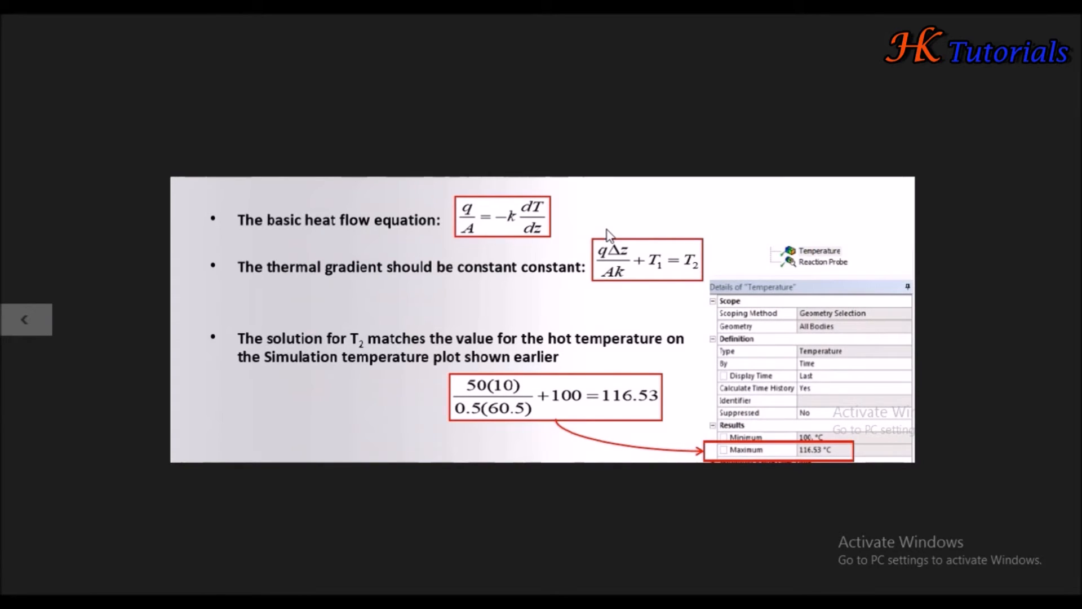
click(25, 34)
drag(590, 373, 539, 325)
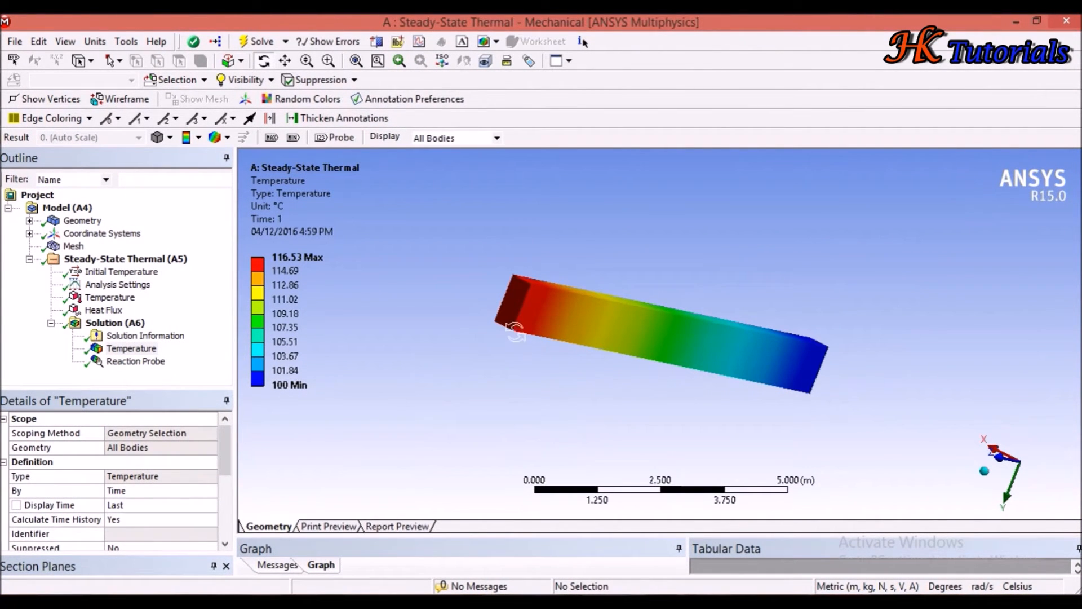
drag(524, 297, 550, 336)
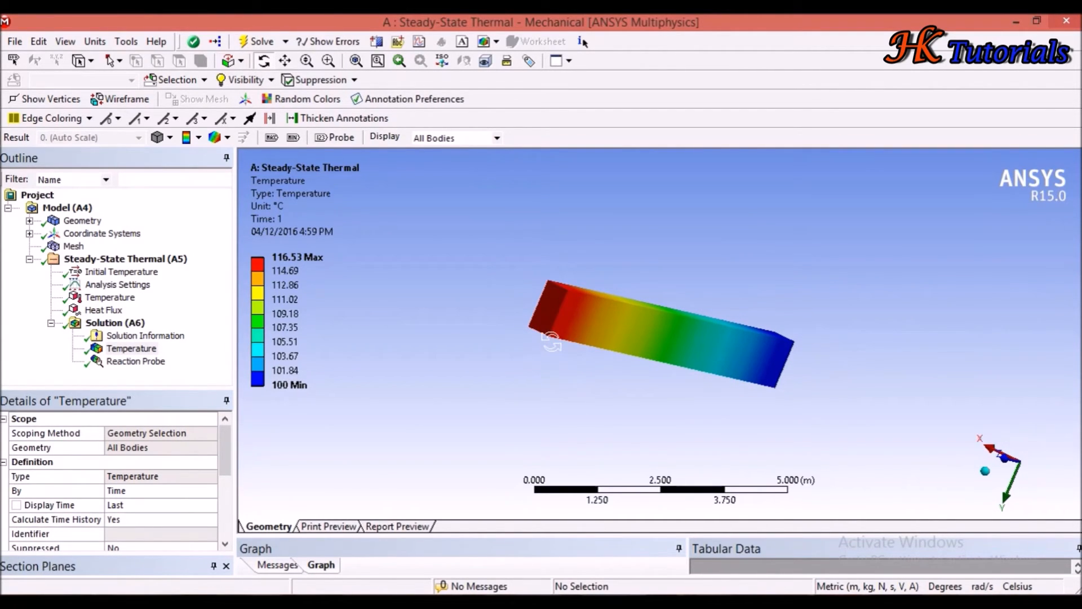
drag(553, 339, 589, 367)
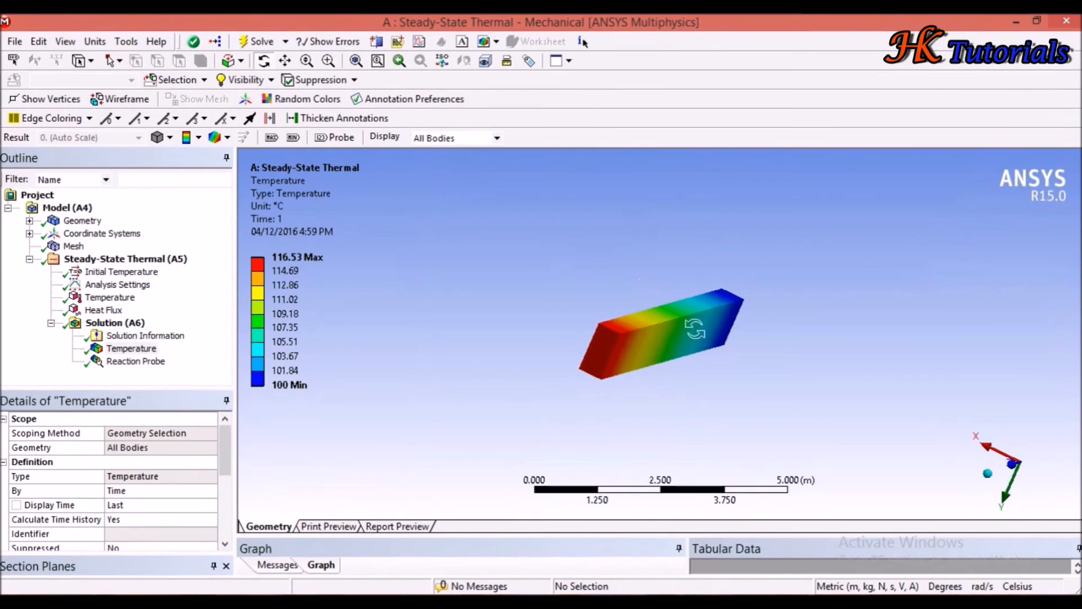
drag(695, 328, 675, 347)
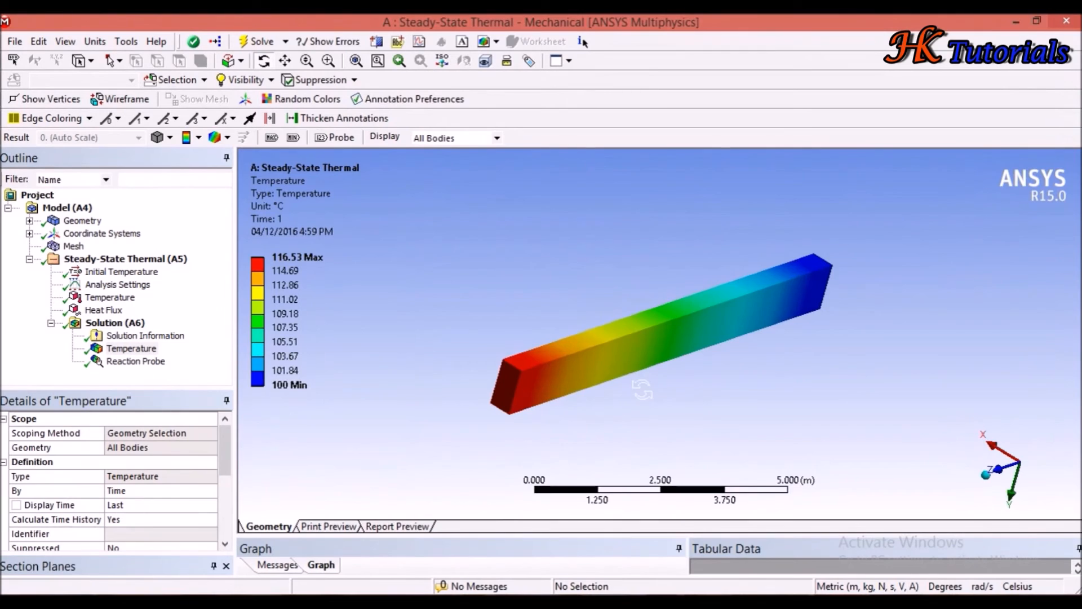